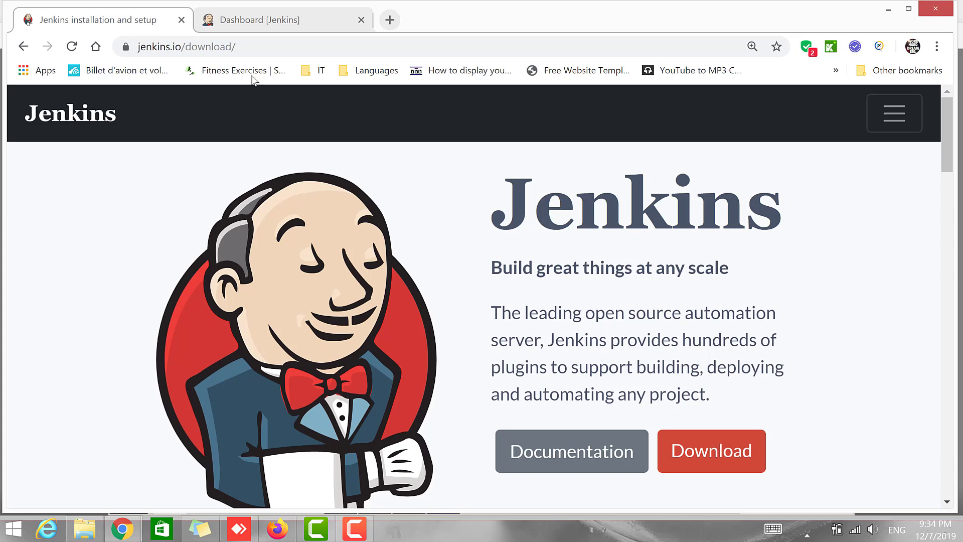
- Review the installation packages offered for each operating system on the Jenkins download page
left_click(238, 47)
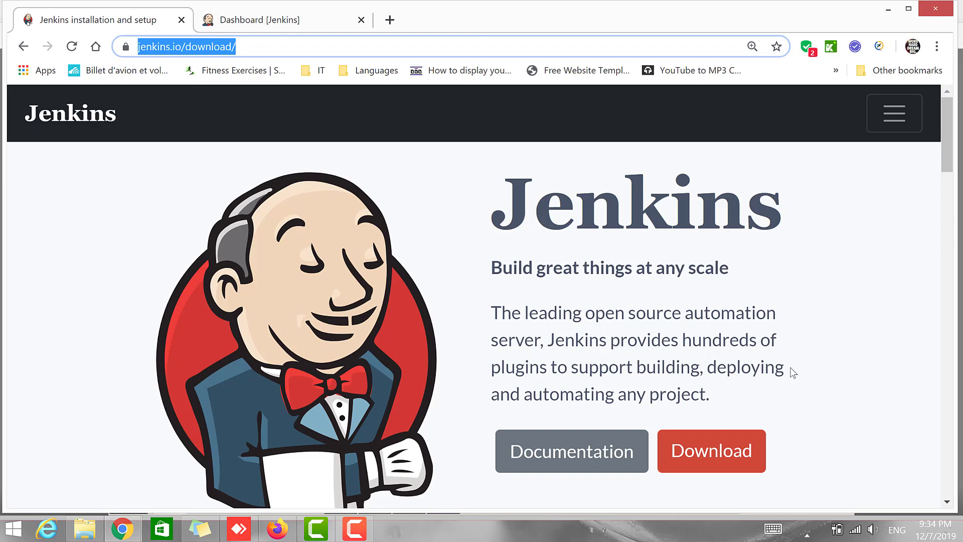
left_click_drag(948, 123, 948, 379)
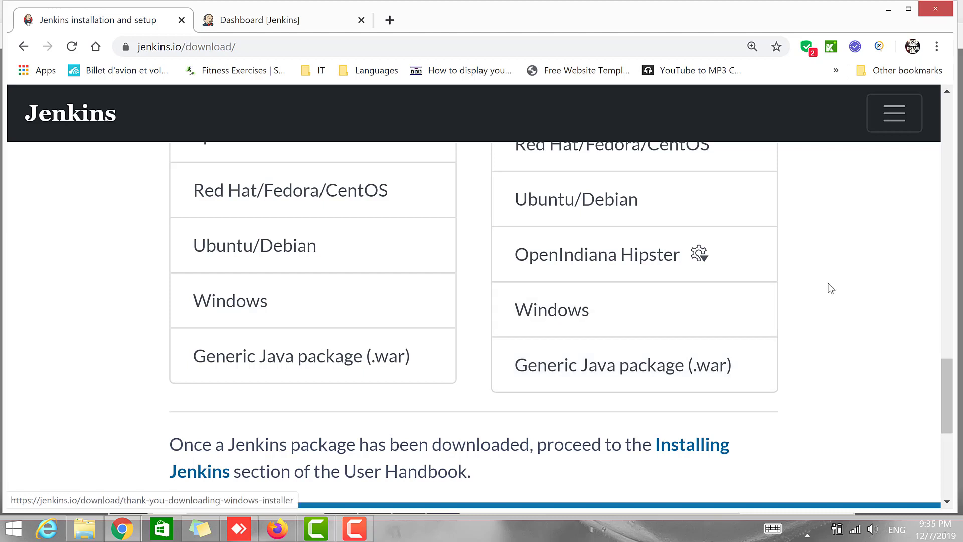
- Enter the command java -jar jenkins.war in a Command Prompt window and close the window without running it
key("super+r")
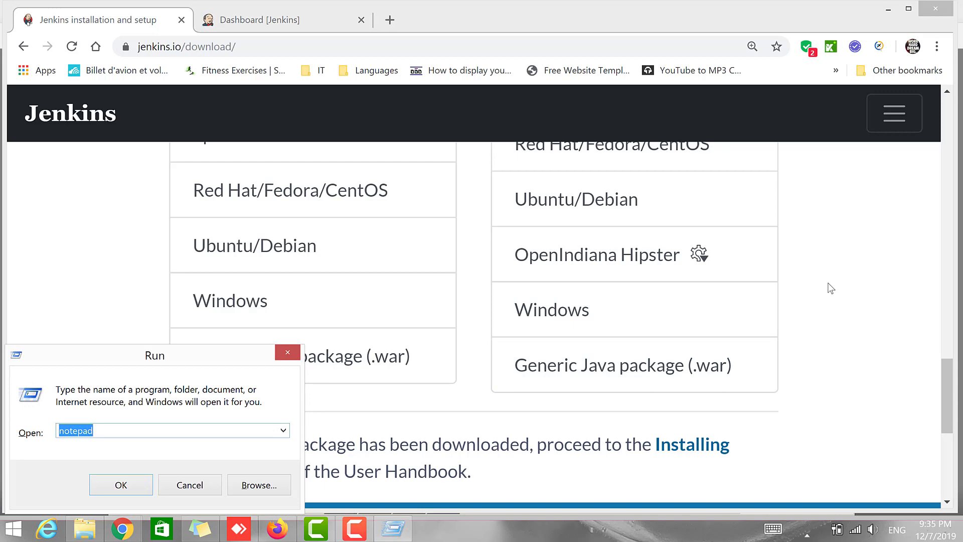
type("cmd")
key("Return")
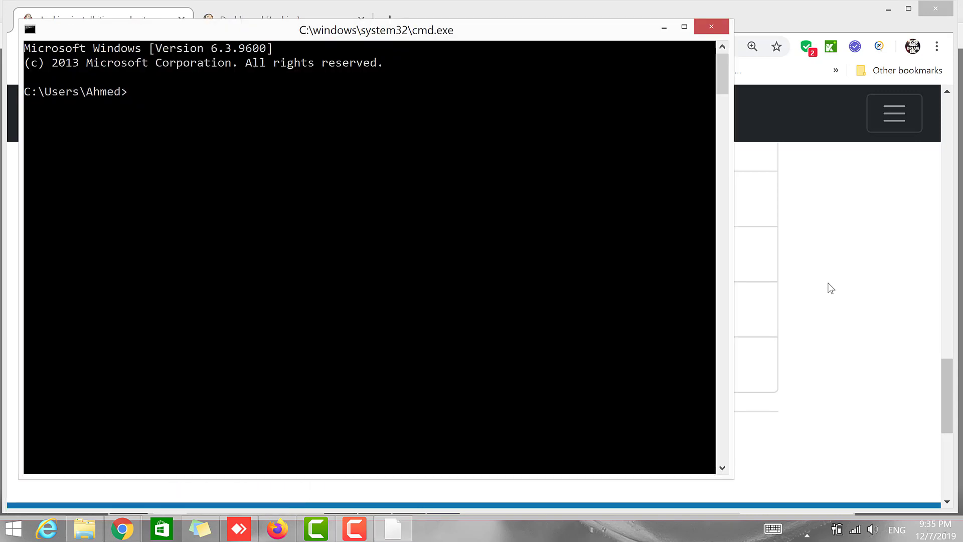
left_click_drag(498, 31, 574, 53)
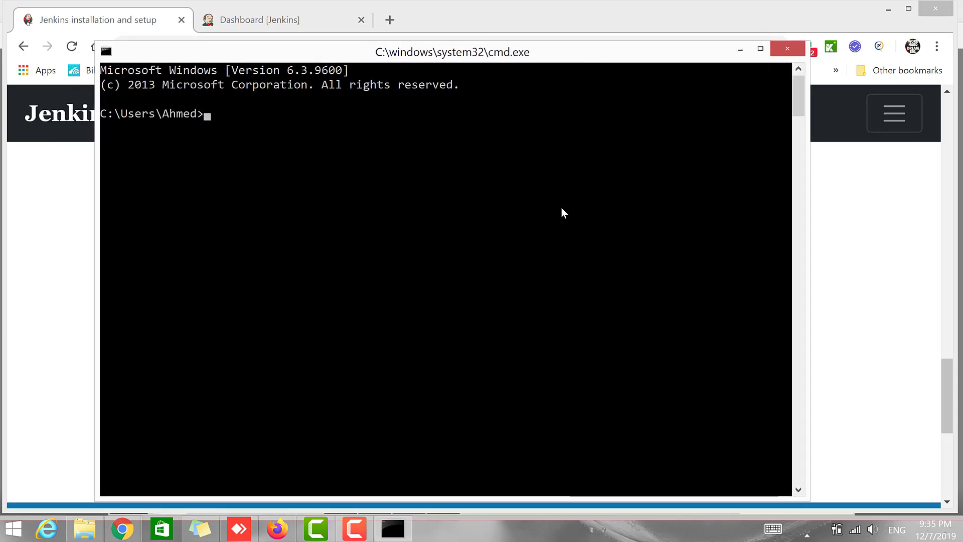
type("jav")
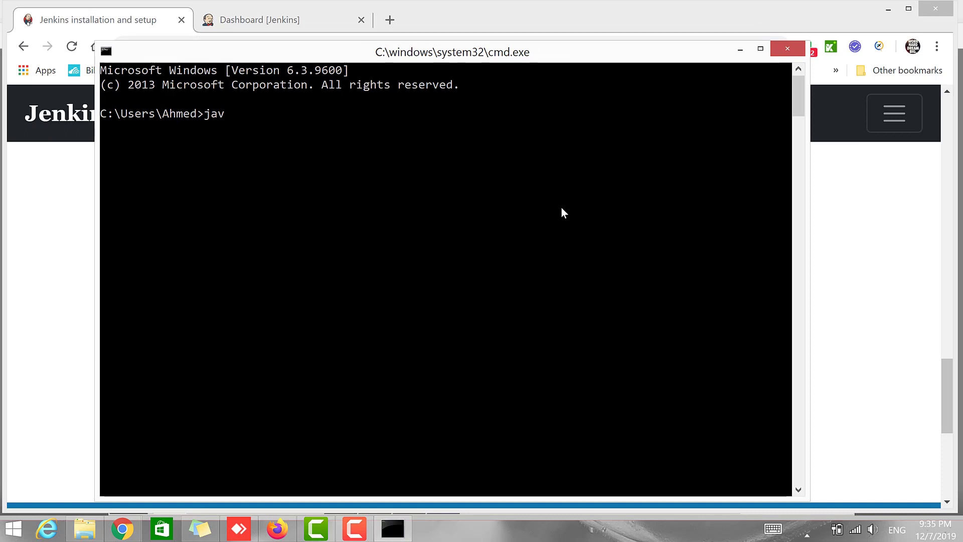
type("a -jar jenkins.war")
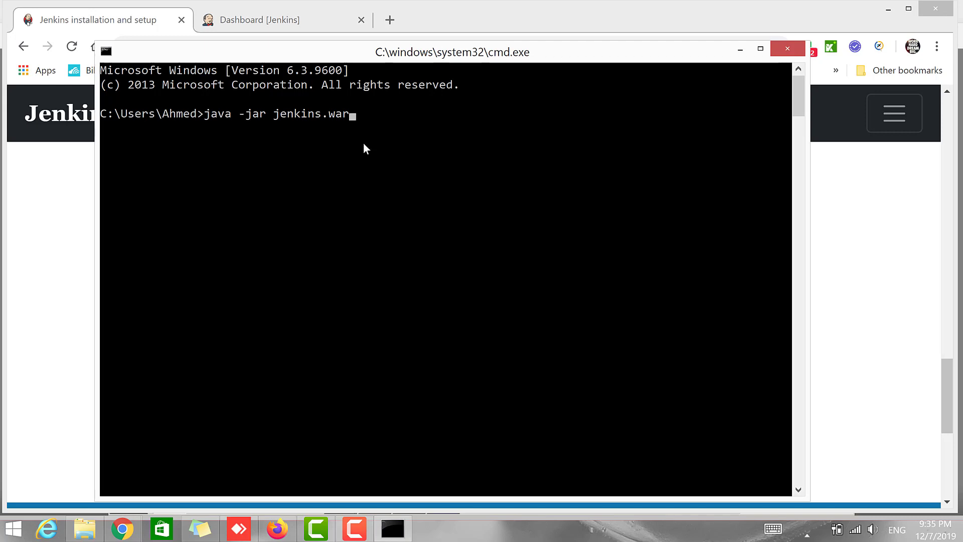
left_click(788, 50)
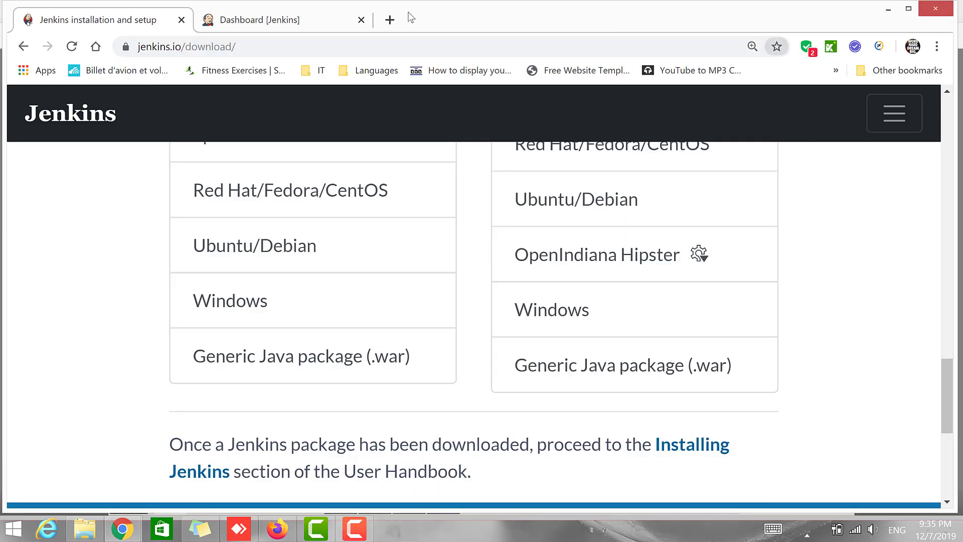
- Fill in a new Freestyle project named "job name" in Jenkins and return to the dashboard without creating it
left_click(295, 25)
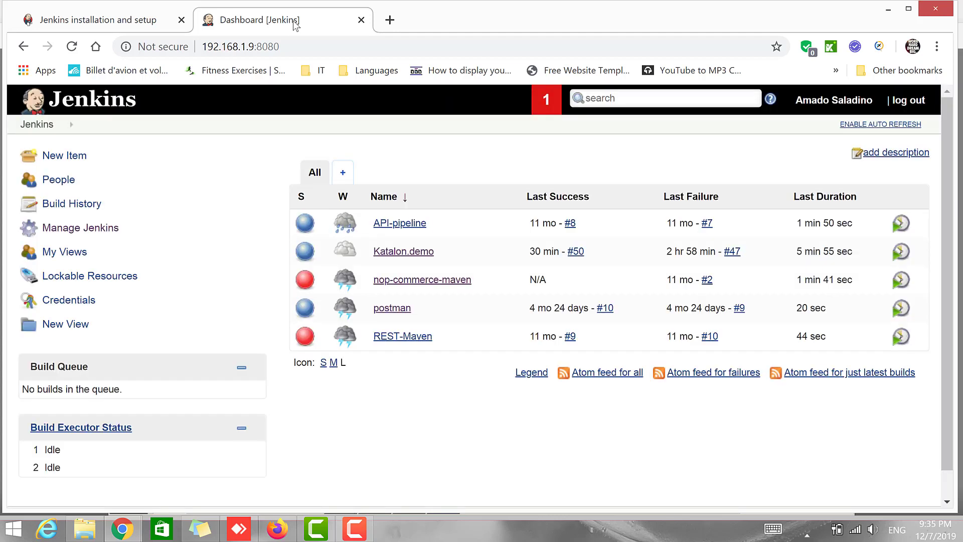
left_click(62, 156)
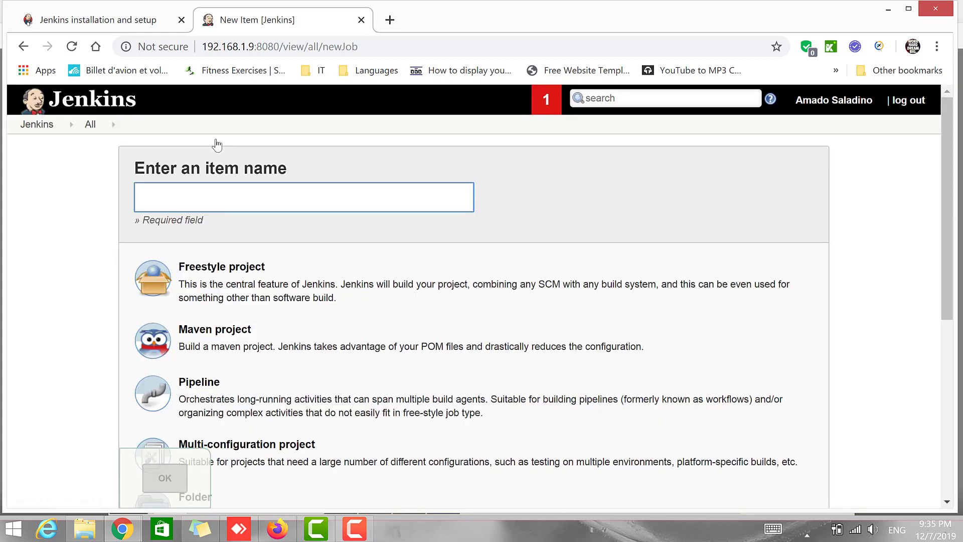
left_click(231, 199)
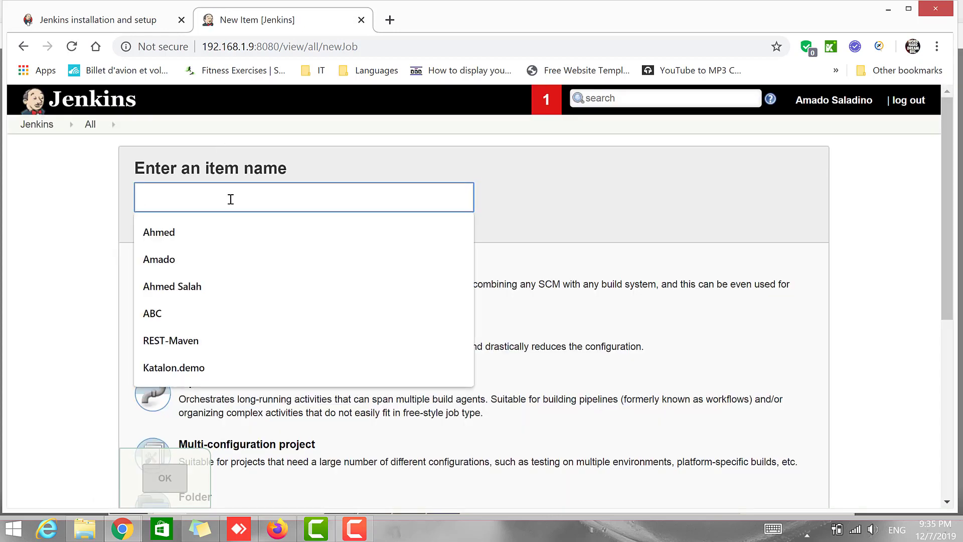
type("job name")
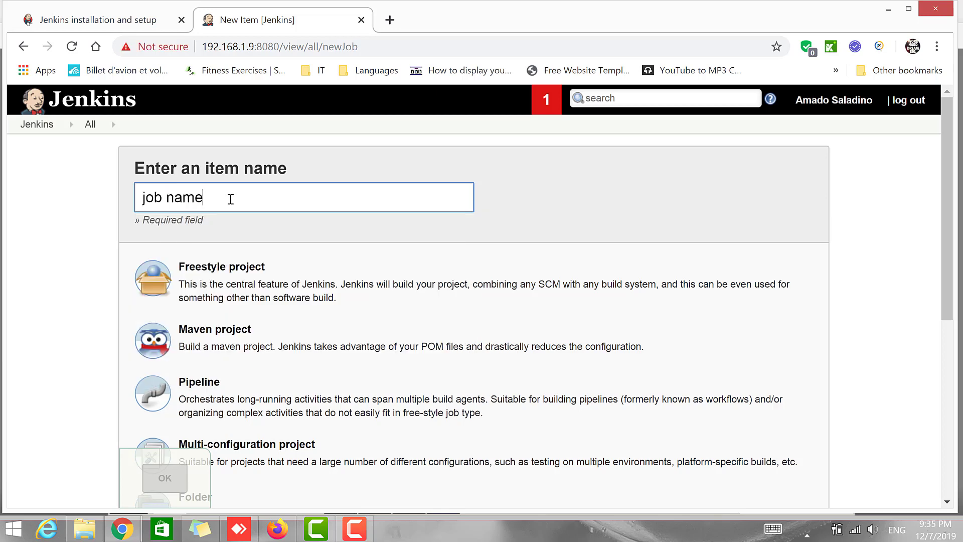
left_click(221, 271)
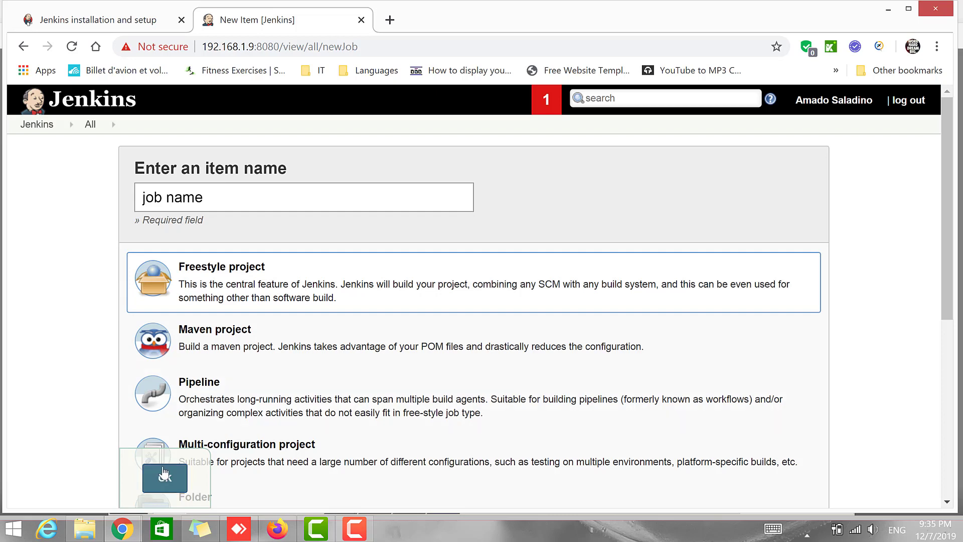
left_click(48, 128)
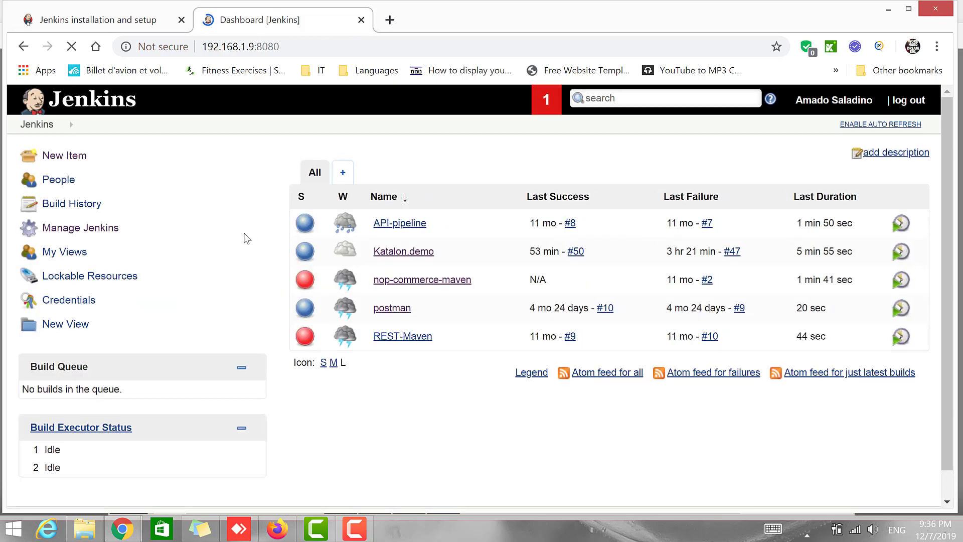
- View the Katalon.demo project page and return to the Jenkins dashboard
left_click(392, 251)
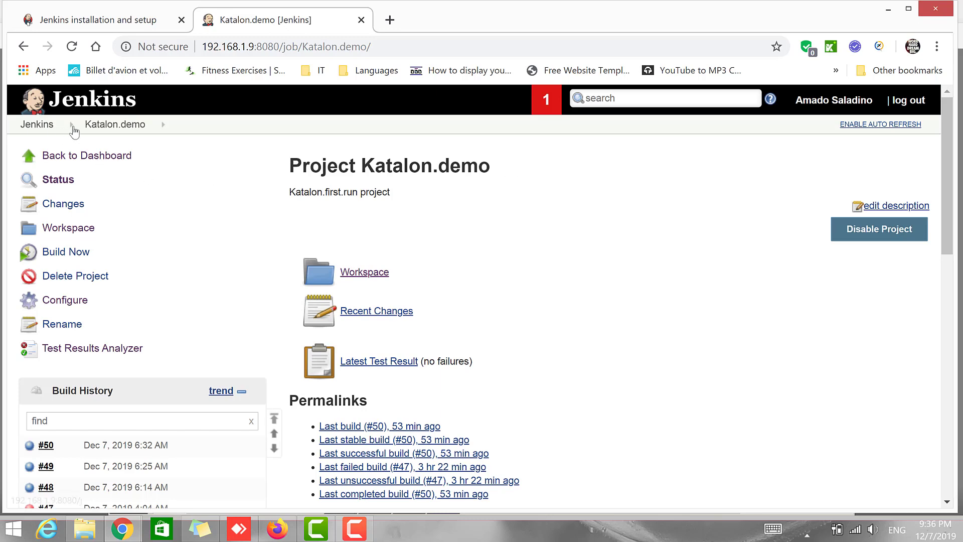
left_click(45, 125)
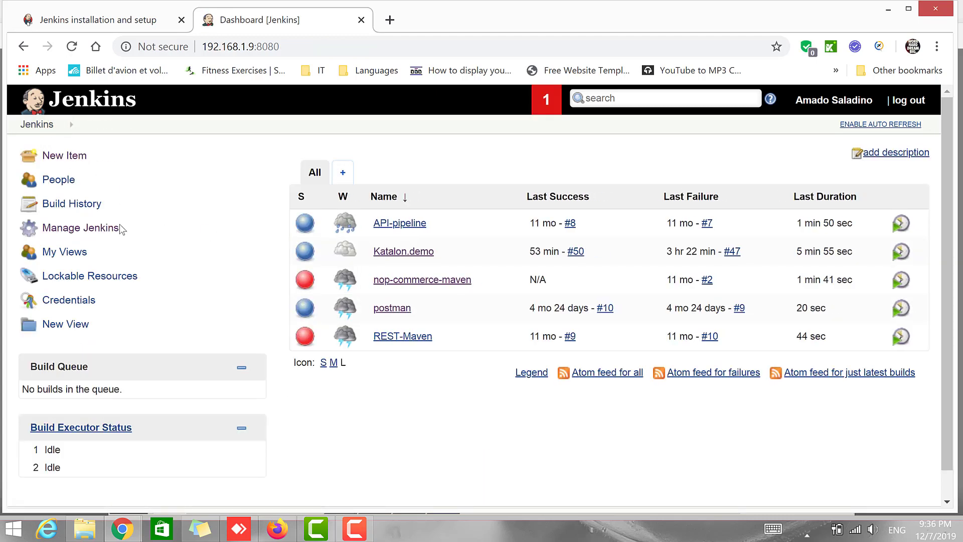
- Open the list of installed plugins in the Jenkins plugin manager and filter it by "kata"
left_click(83, 232)
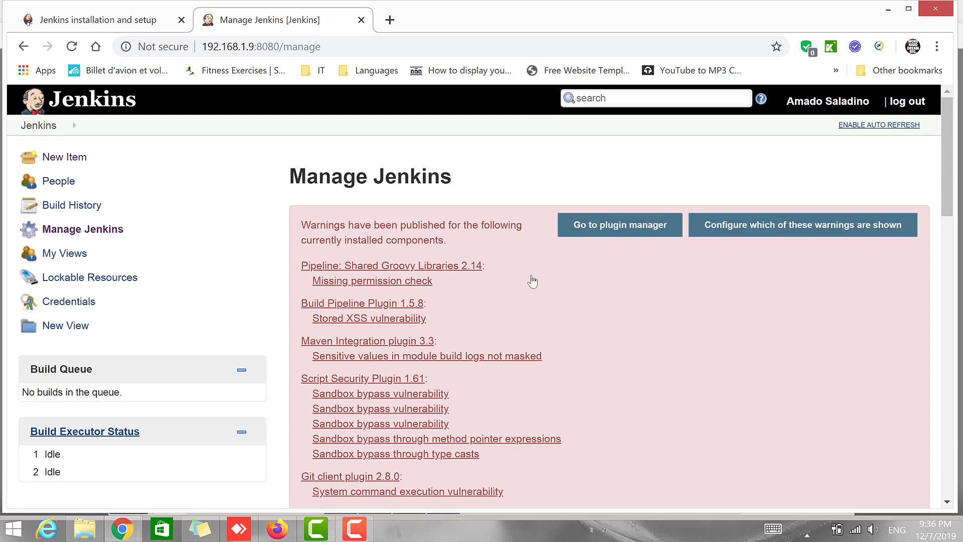
left_click_drag(945, 188, 939, 302)
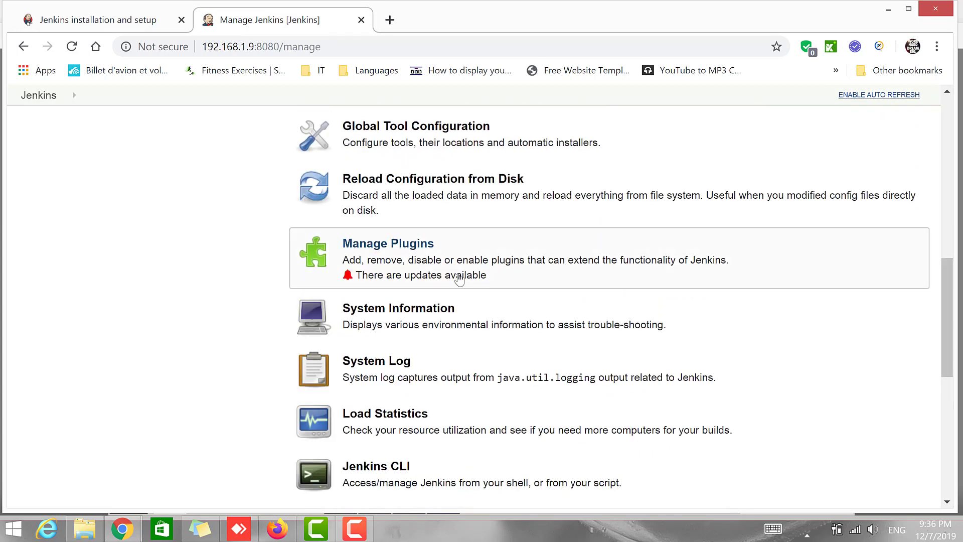
left_click(443, 277)
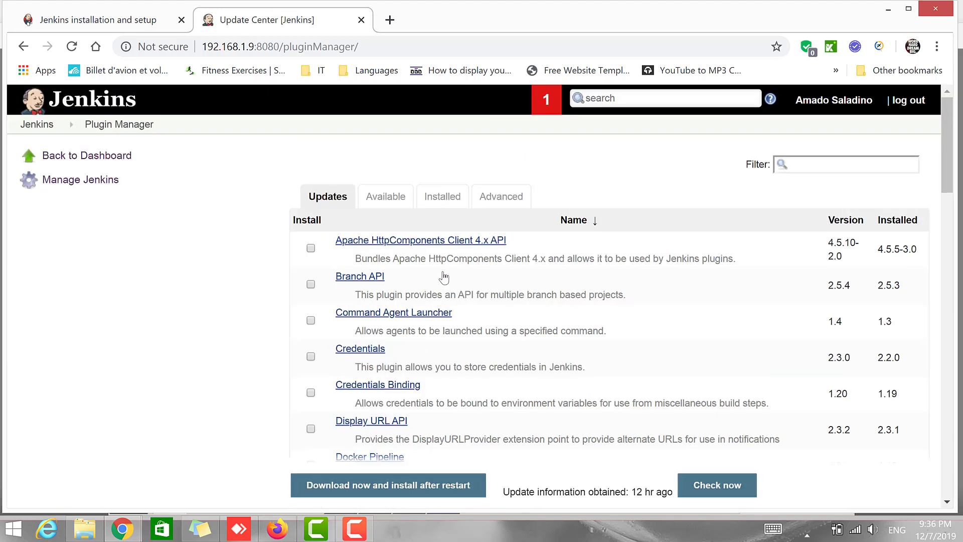
left_click(451, 206)
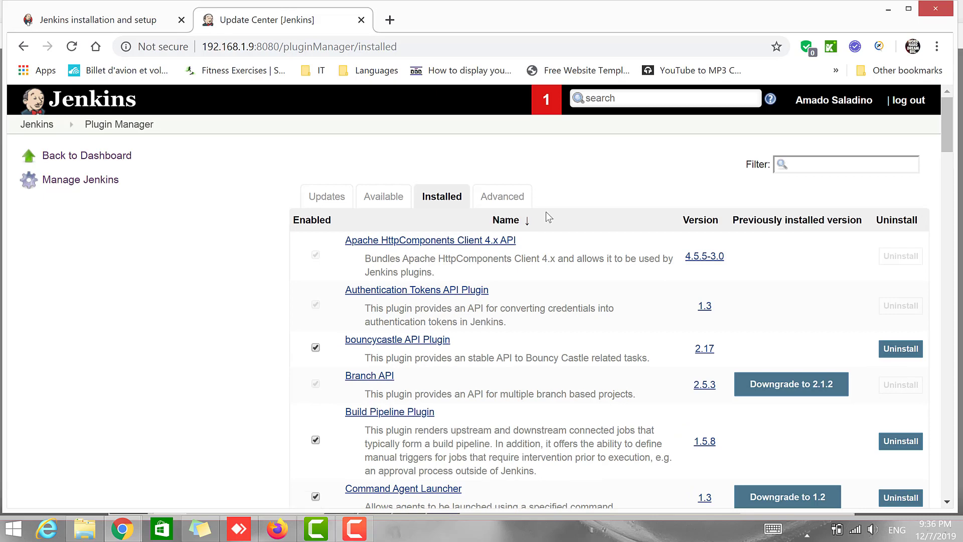
left_click(842, 167)
type("kata")
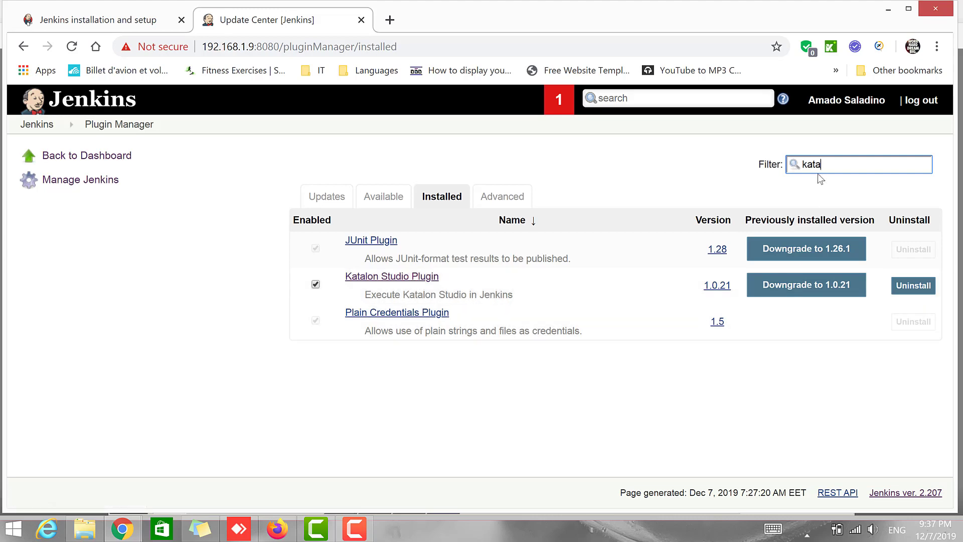
- Filter the installed plugins by "test re" and locate the Test Results Analyzer Plugin
double_click(834, 164)
type("test re")
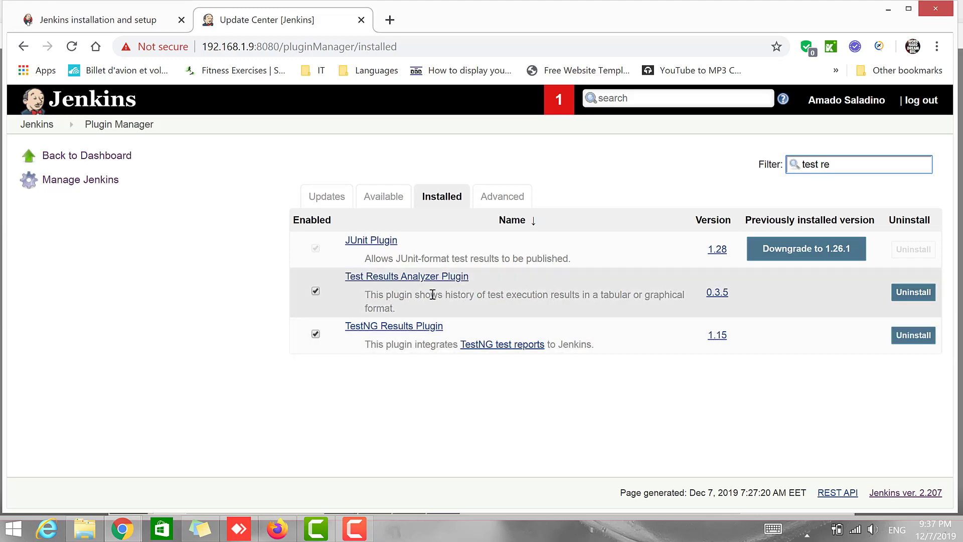
left_click_drag(471, 277, 212, 268)
left_click(217, 271)
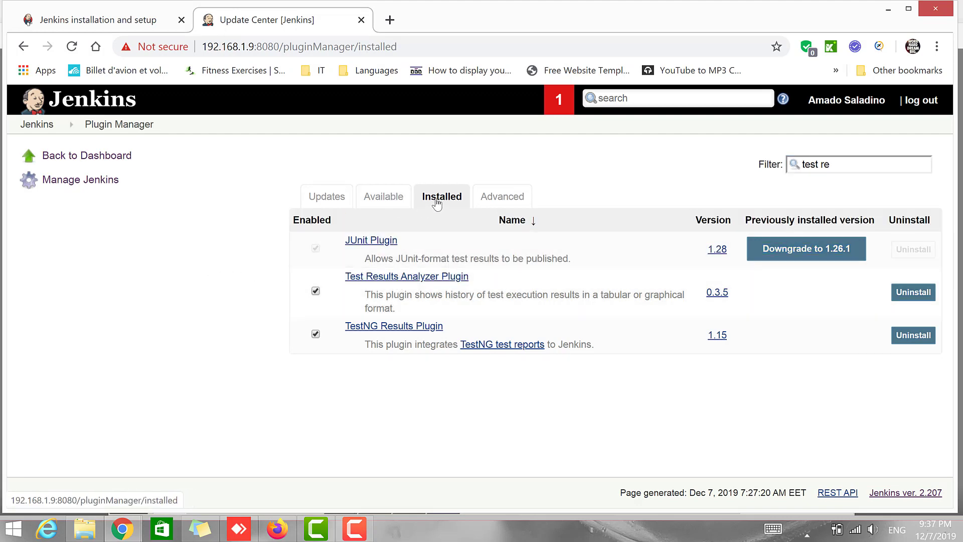
- View the plugins available for installation and return to the Jenkins dashboard
left_click(397, 201)
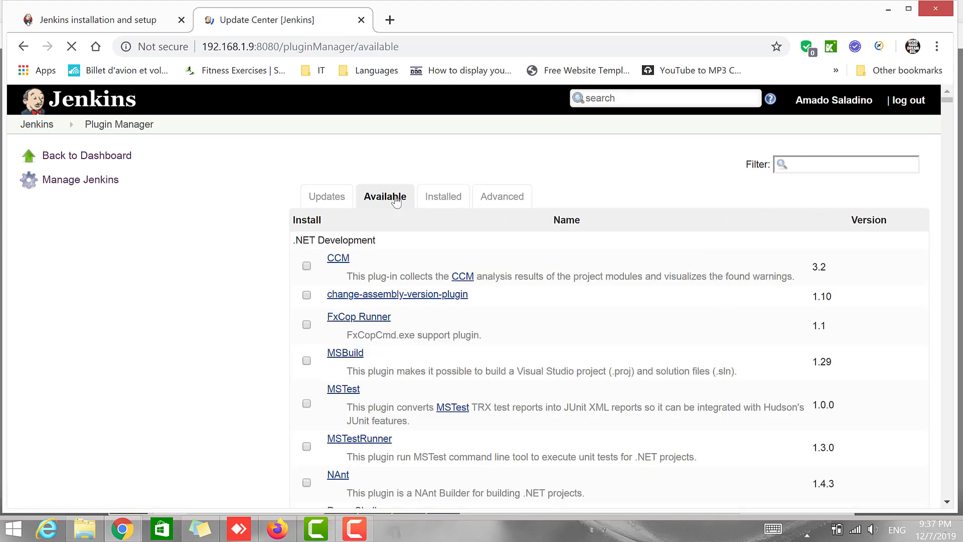
left_click(815, 164)
left_click(48, 132)
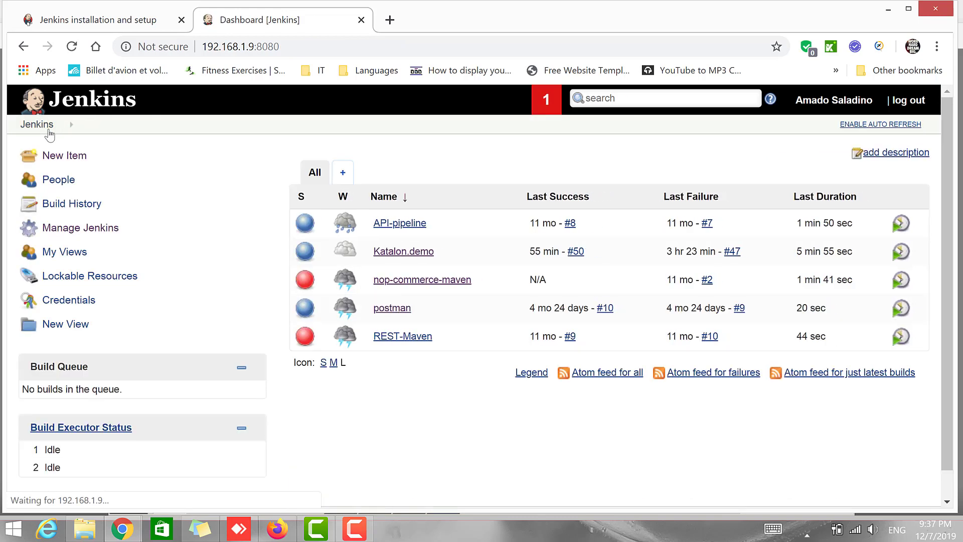
- Open the configuration of the Katalon.demo project and place the cursor in its description
left_click(405, 252)
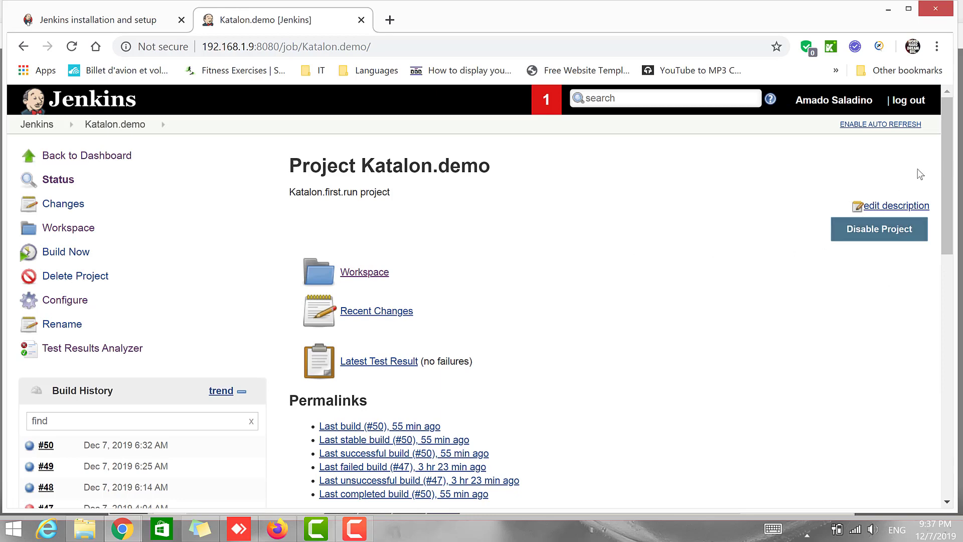
scroll(945, 156, "down", 1)
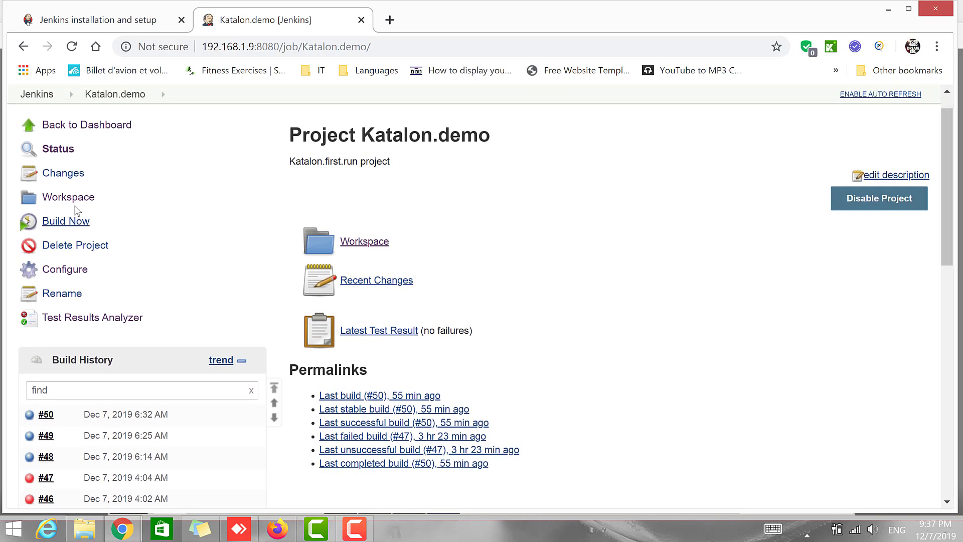
left_click(65, 270)
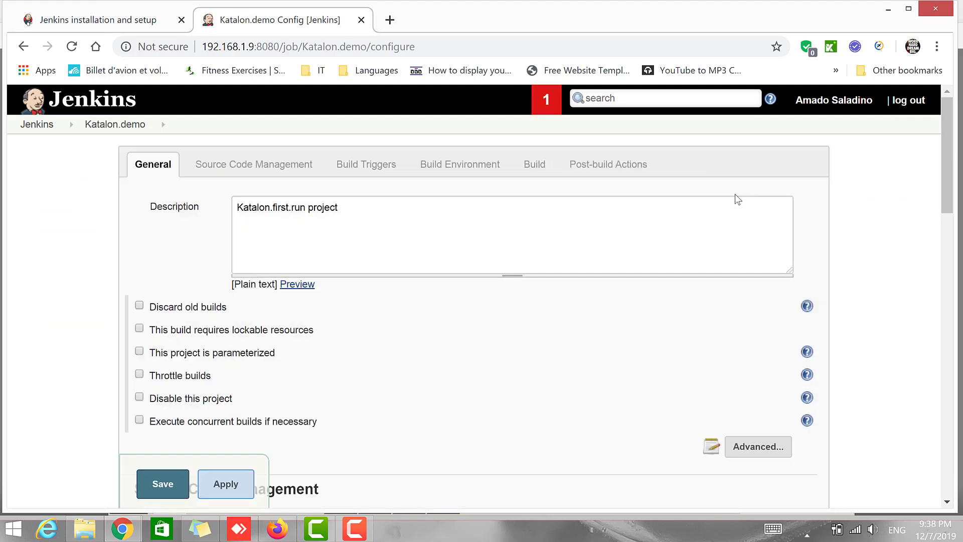
left_click(264, 206)
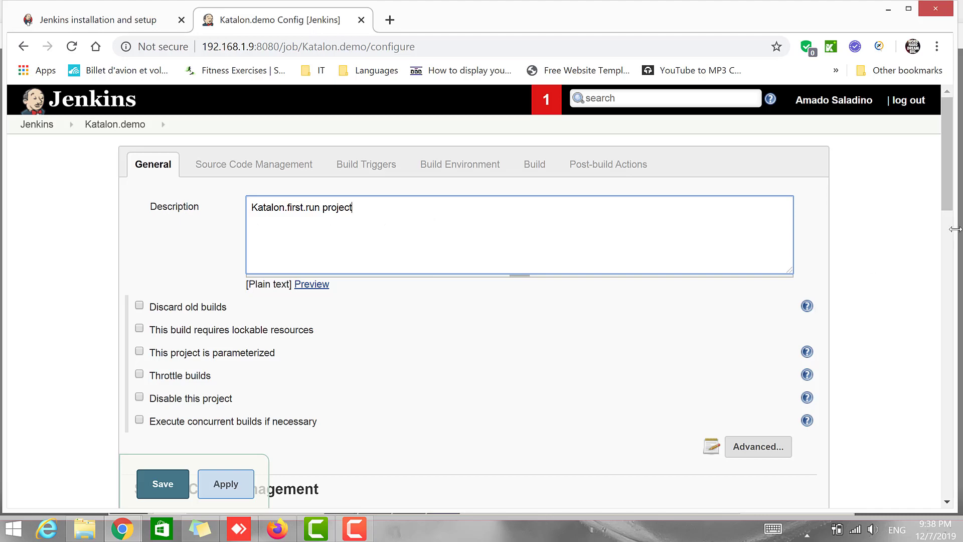
- Expand the advanced general options of the project and highlight the custom workspace directory path
left_click_drag(943, 177, 946, 223)
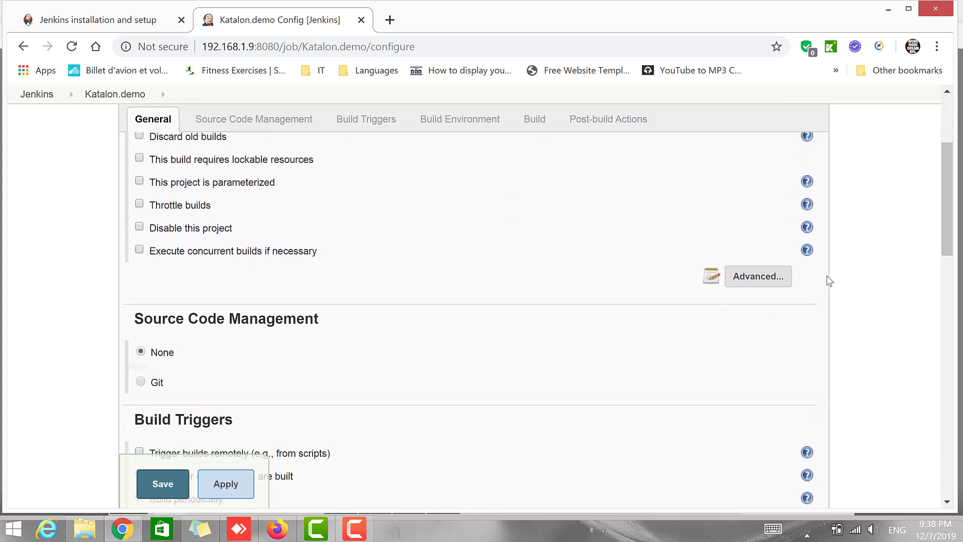
left_click(767, 279)
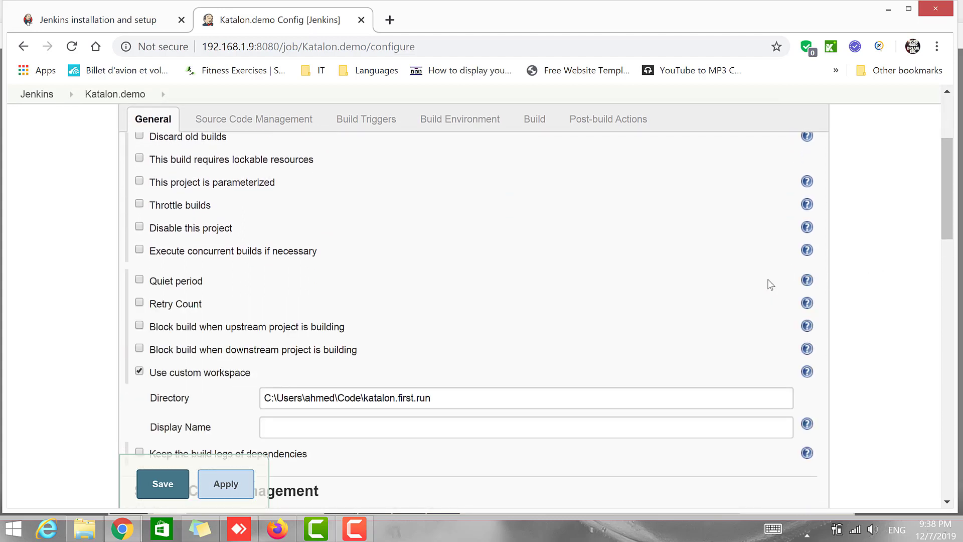
scroll(947, 231, "down", 2)
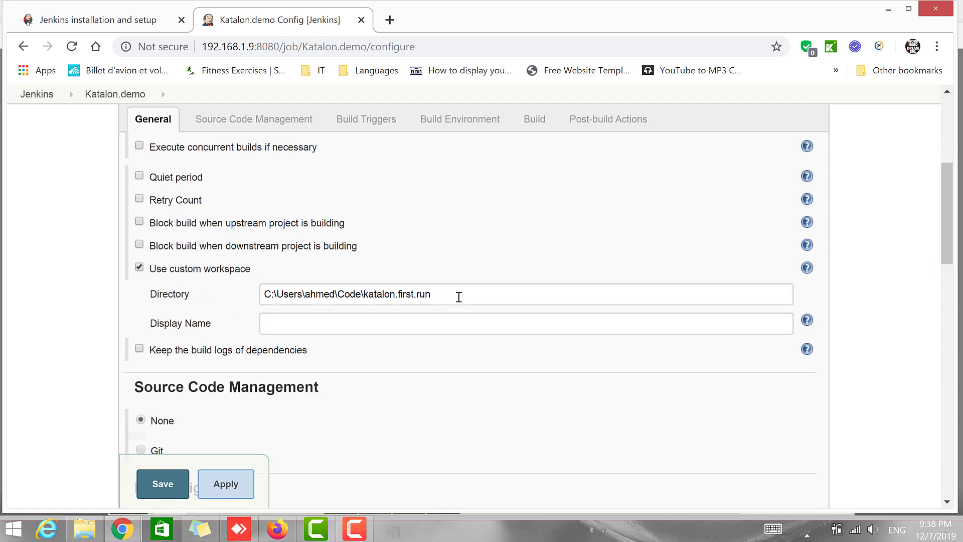
left_click_drag(432, 296, 268, 297)
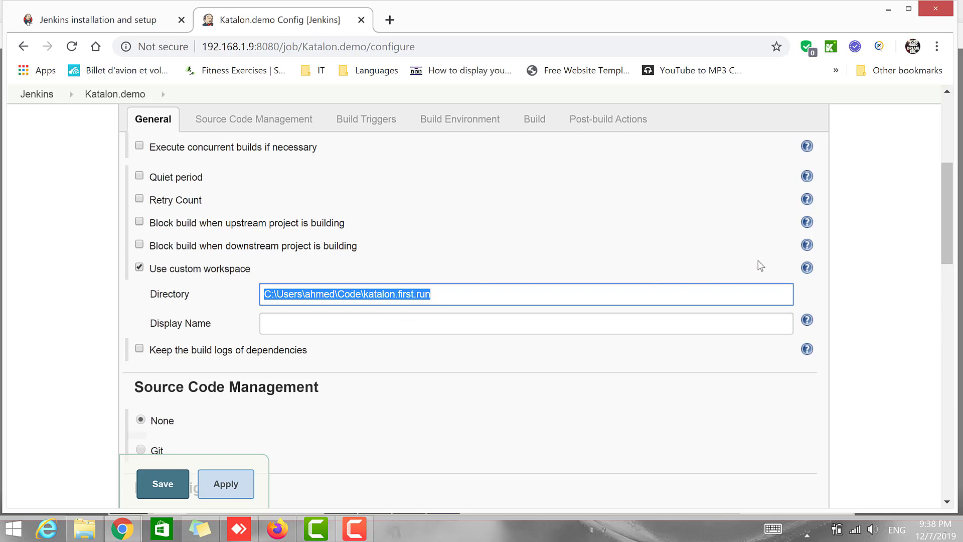
- Enable the Poll SCM build trigger and show the help for its schedule
scroll(941, 208, "down", 1)
scroll(942, 216, "down", 3)
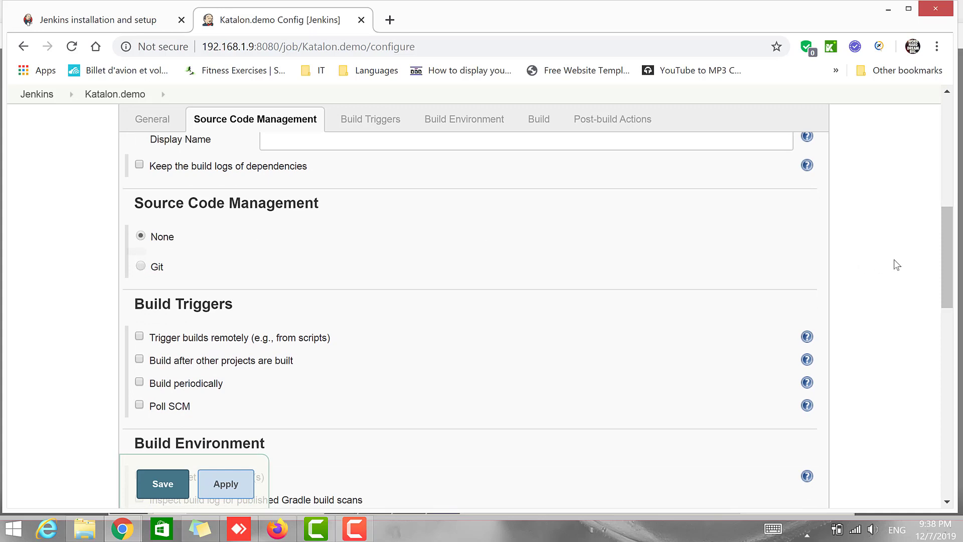
left_click_drag(949, 224, 947, 255)
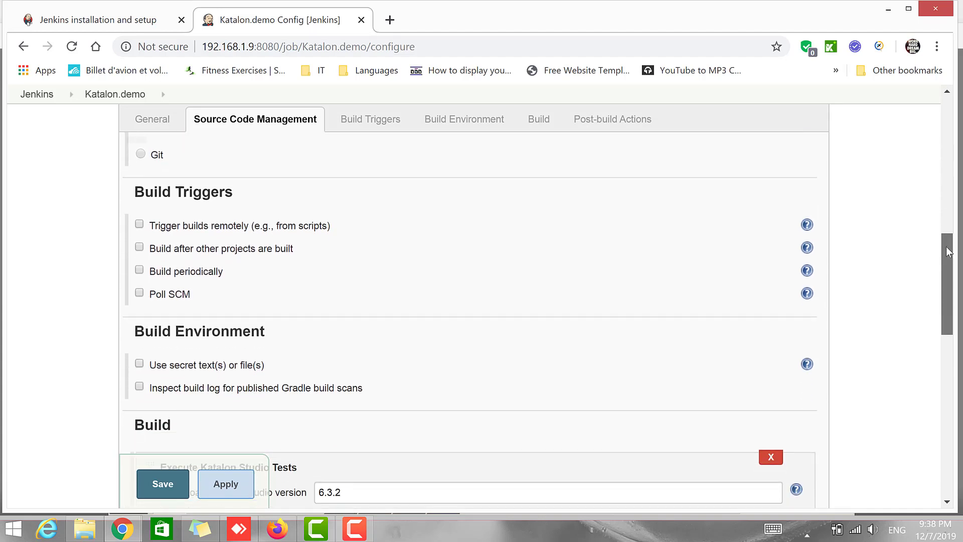
left_click(173, 295)
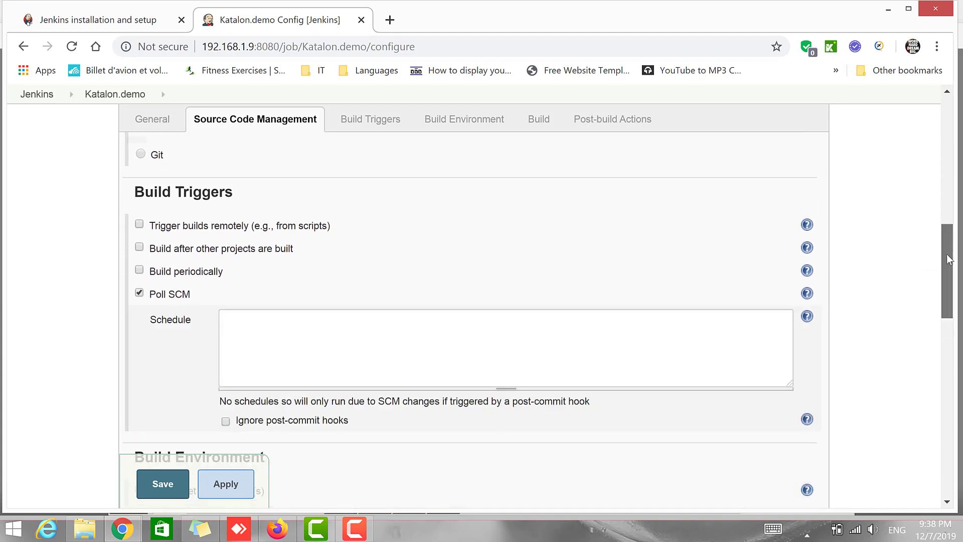
scroll(949, 259, "down", 2)
left_click(410, 260)
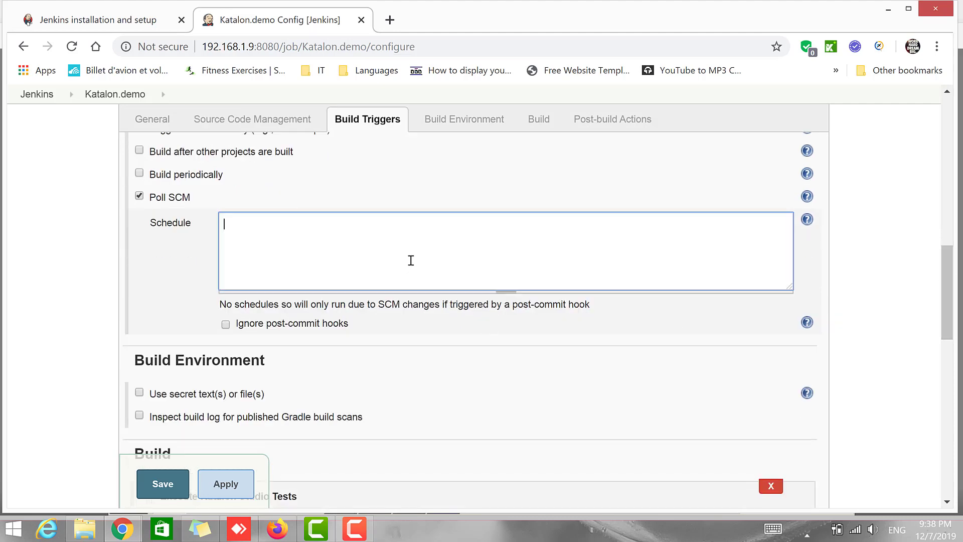
left_click(807, 219)
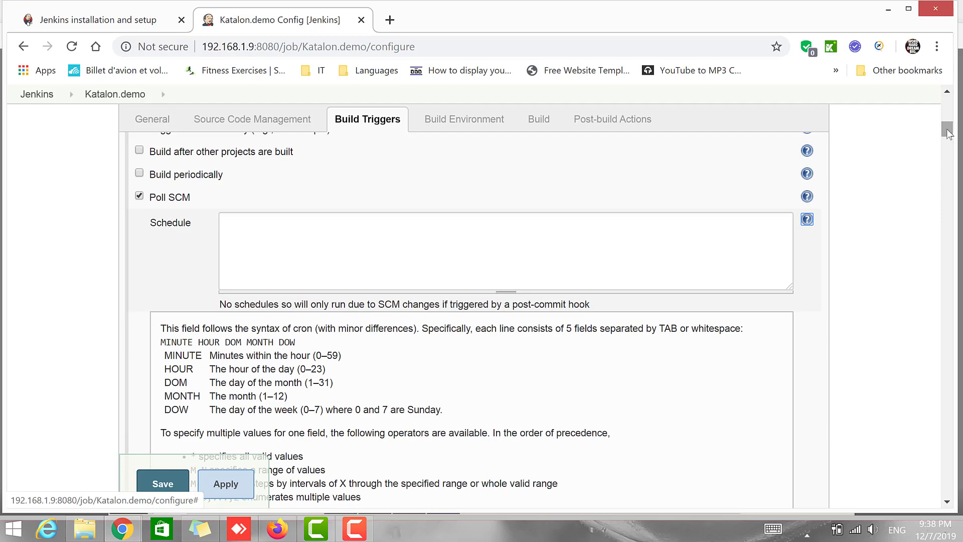
- Highlight the MINUTE HOUR DOM MONTH DOW syntax in the schedule help and copy the every-fifteen-minutes example H/15 * * * *
scroll(947, 133, "down", 2)
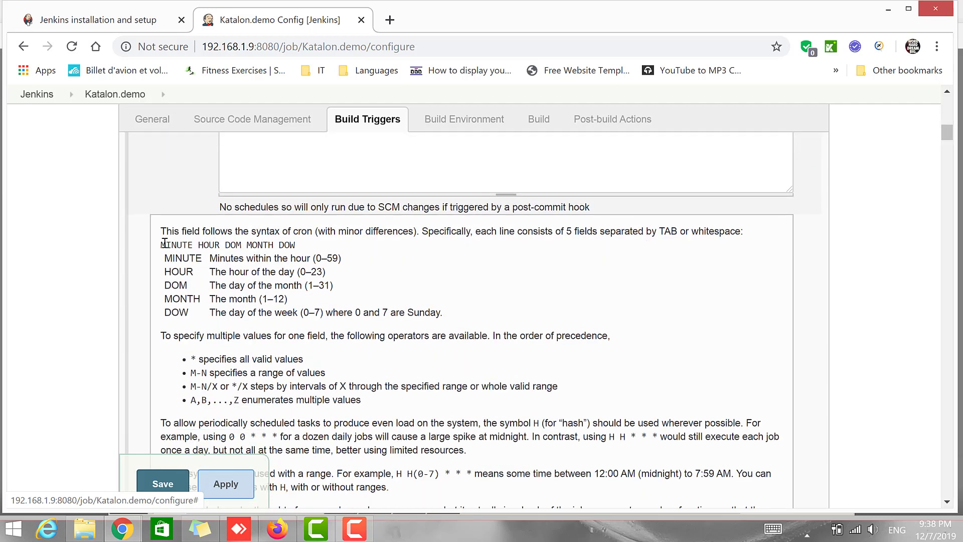
left_click_drag(165, 244, 297, 246)
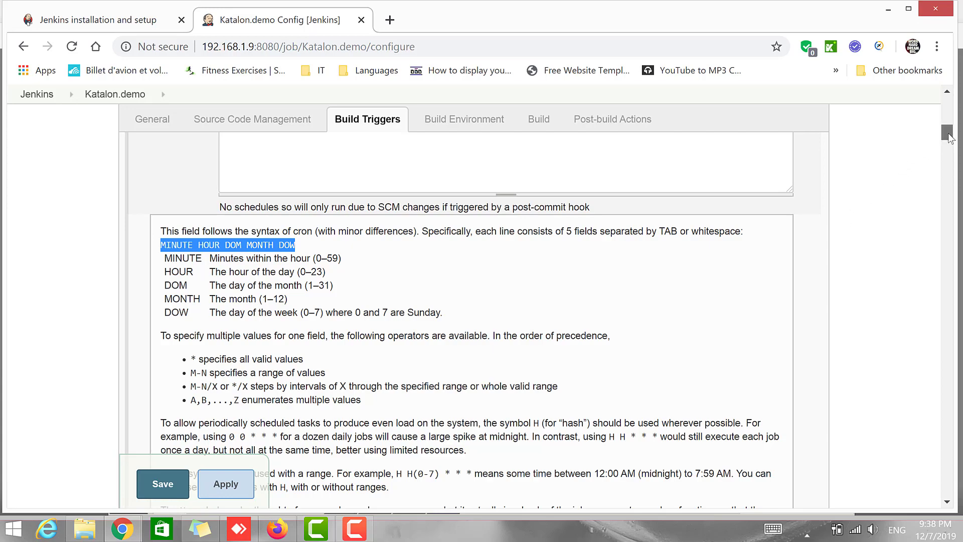
left_click_drag(948, 133, 947, 148)
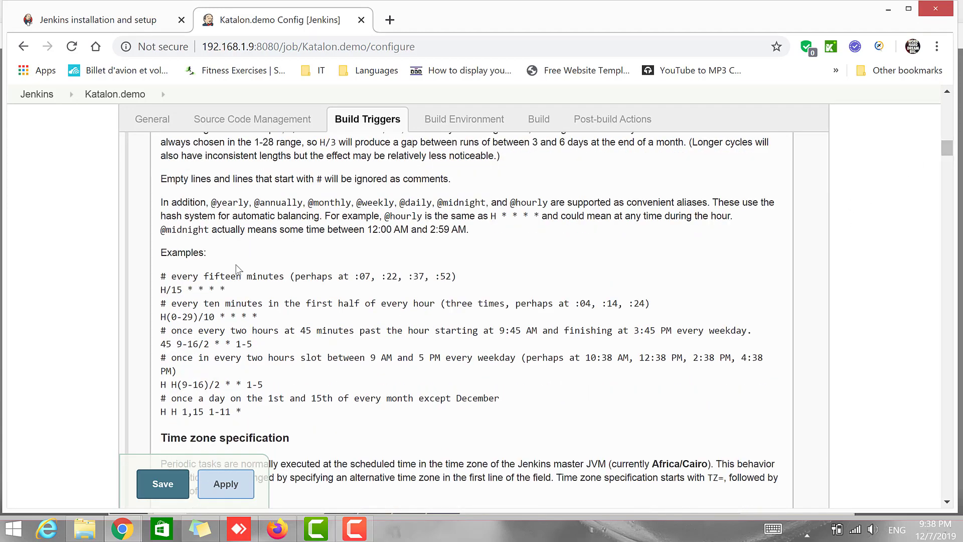
left_click_drag(162, 289, 230, 291)
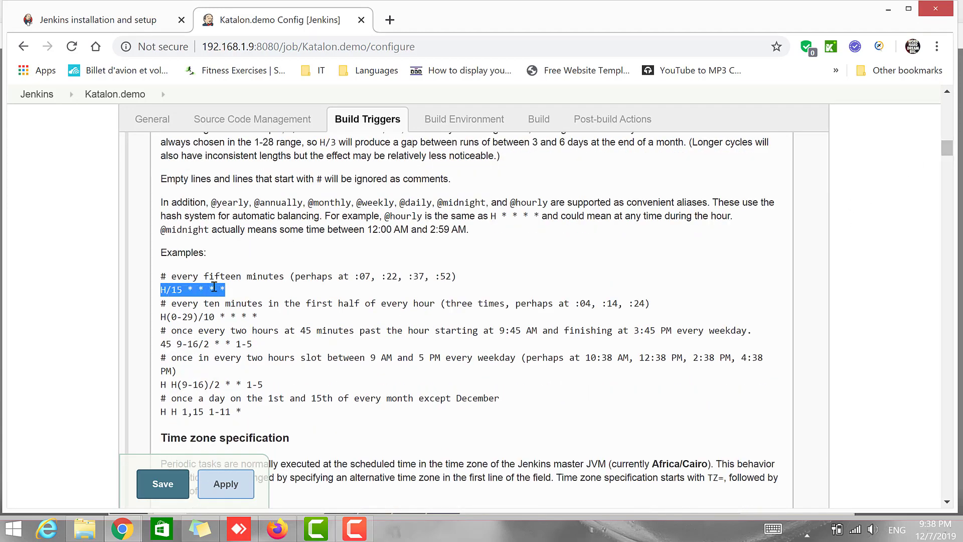
right_click(209, 287)
left_click(220, 298)
- Set the Poll SCM schedule to H/15 * * * *
left_click_drag(947, 153, 947, 134)
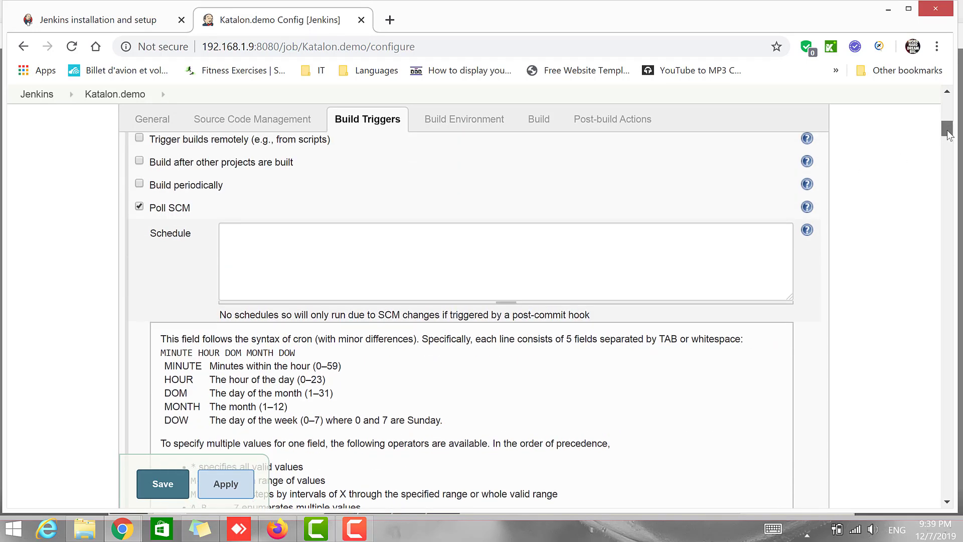
left_click(499, 252)
key("ctrl+v")
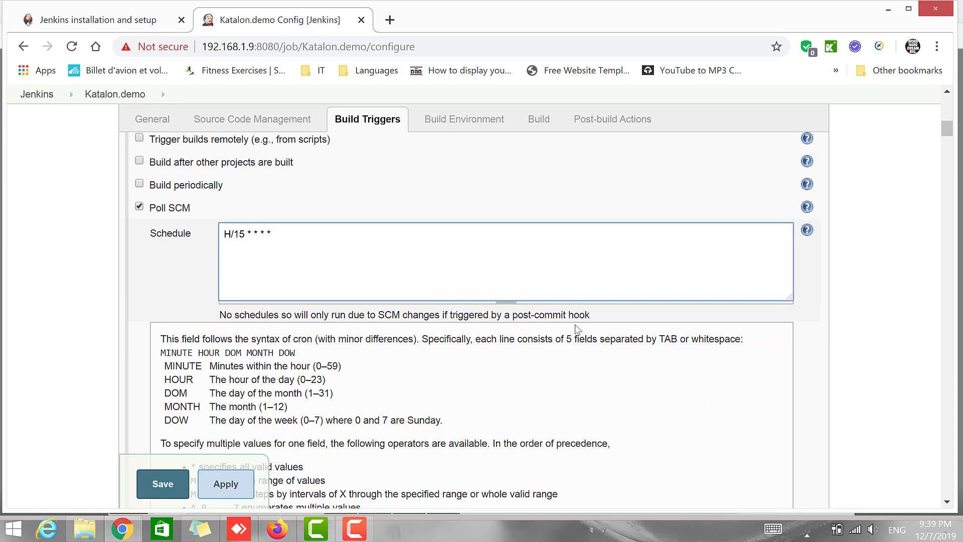
left_click(597, 351)
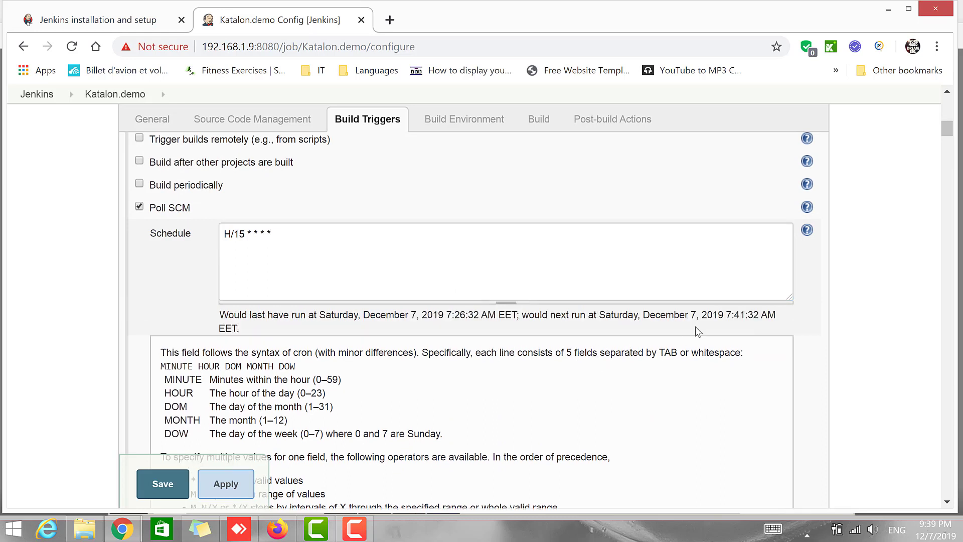
- Highlight the last and next run times calculated for the polling schedule, and disable Poll SCM
left_click_drag(746, 314, 723, 315)
left_click_drag(467, 313, 446, 314)
left_click_drag(745, 314, 716, 314)
mouse_move(943, 133)
left_mouse_down()
mouse_move(955, 300)
mouse_move(946, 122)
left_mouse_up()
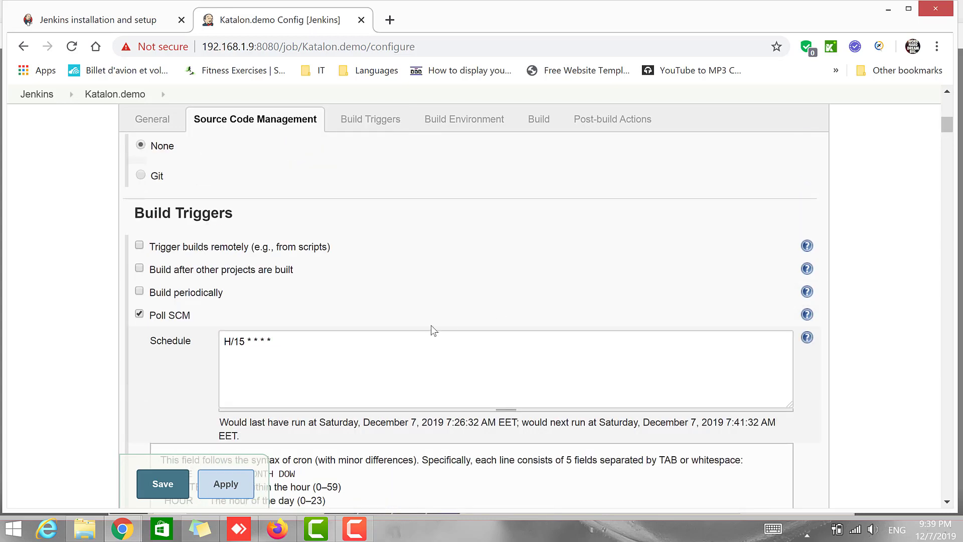
left_click(160, 317)
- View the build step types available for the project, such as Execute Katalon Studio Tests, without adding one
left_click_drag(947, 305, 945, 339)
left_click_drag(943, 305, 946, 321)
left_click(196, 422)
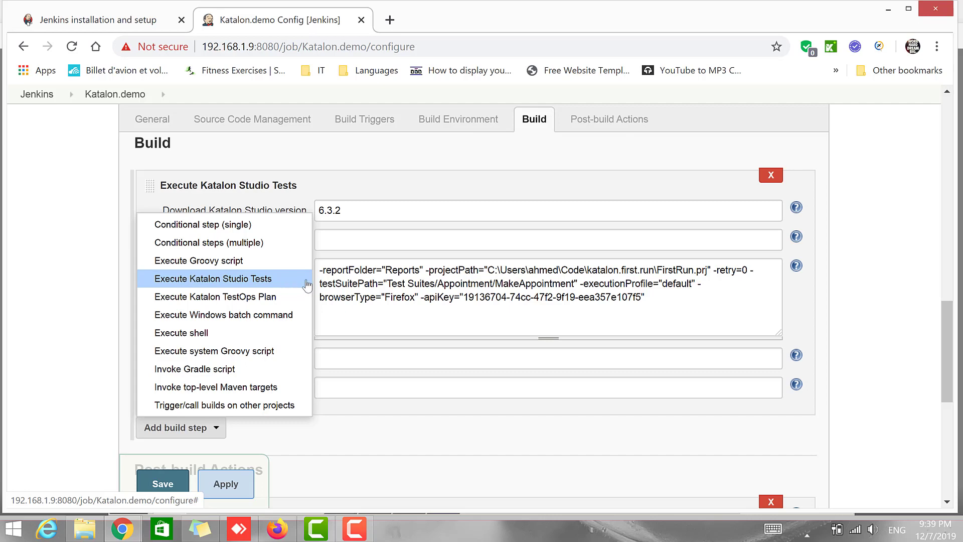
left_click(424, 281)
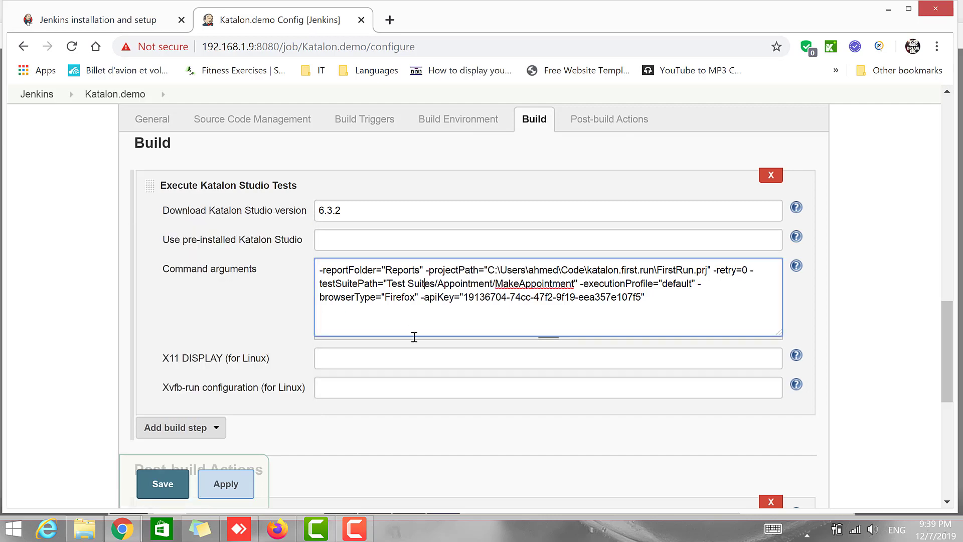
- Read the help for the Katalon Studio version to download, highlight the version value, and hide the help again
left_click(350, 211)
left_click(796, 208)
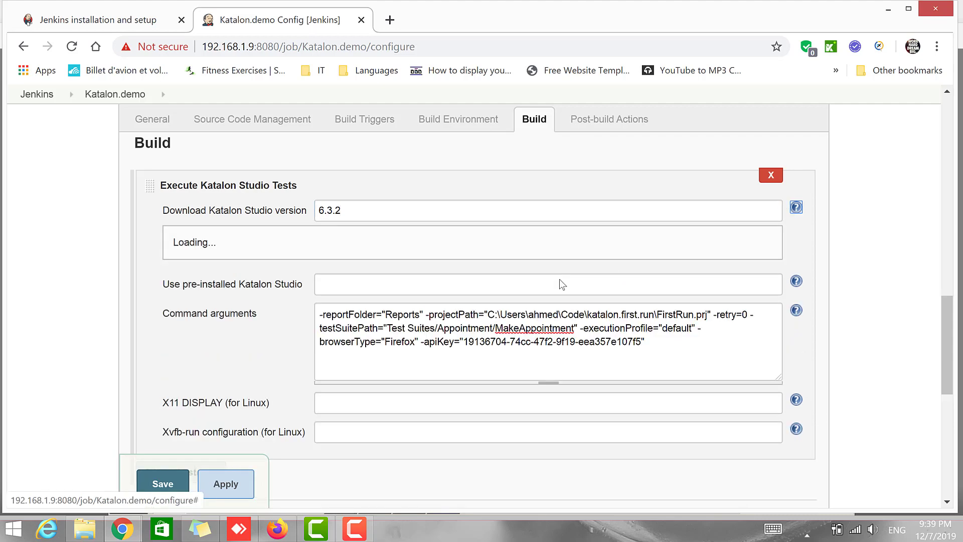
left_click_drag(236, 242, 362, 244)
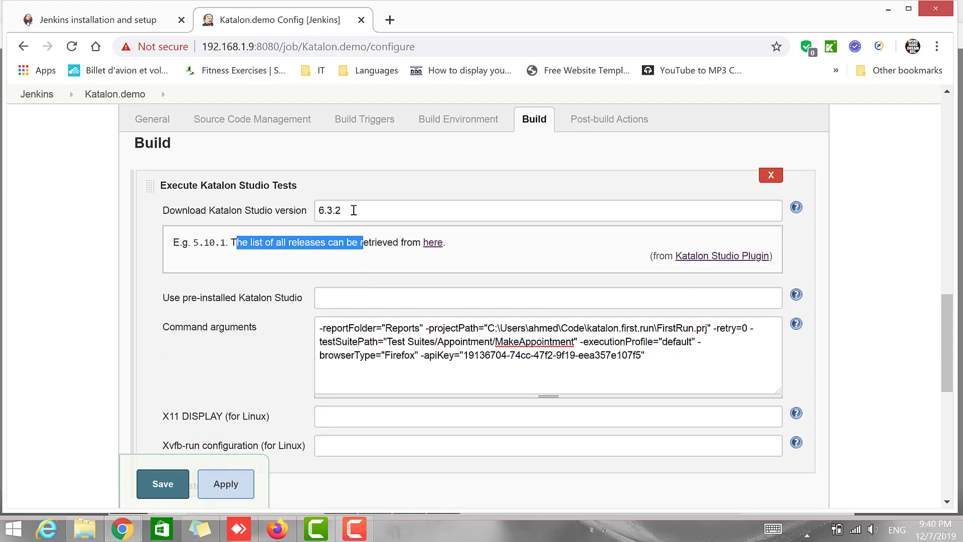
left_click_drag(353, 210, 314, 212)
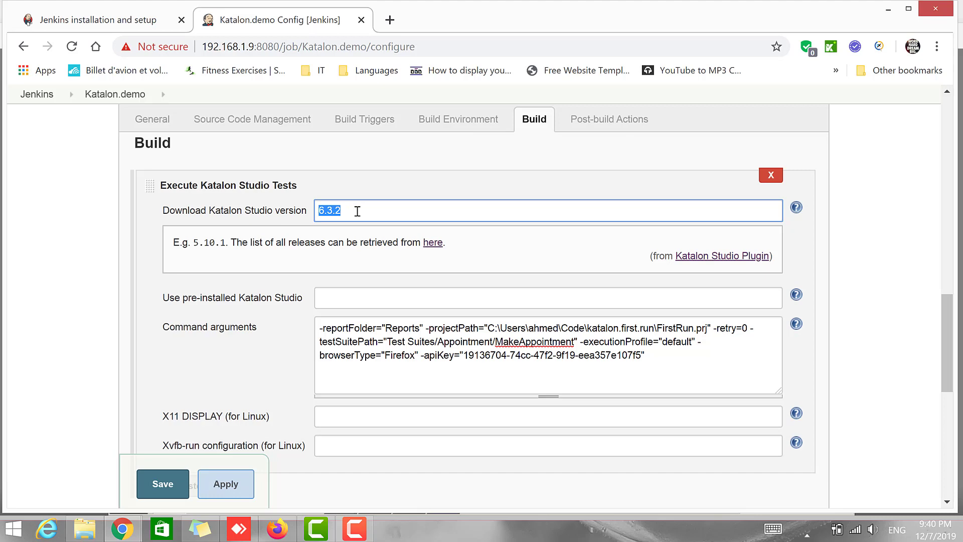
left_click(796, 207)
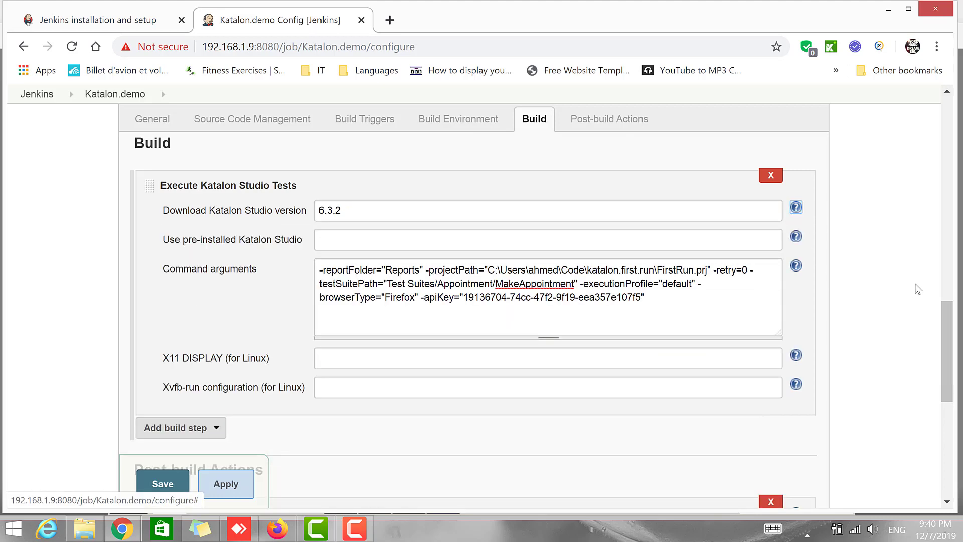
- Examine the command arguments of the Katalon build step, highlighting the report folder, project path, test suite path and browser type
left_click_drag(946, 318, 946, 321)
left_click_drag(652, 288, 354, 265)
left_click(351, 272)
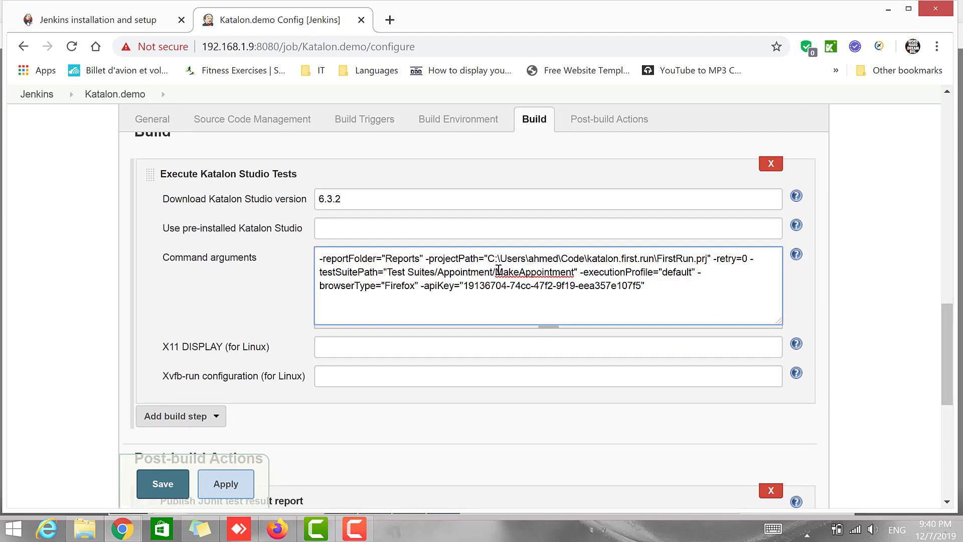
left_click_drag(382, 259, 420, 258)
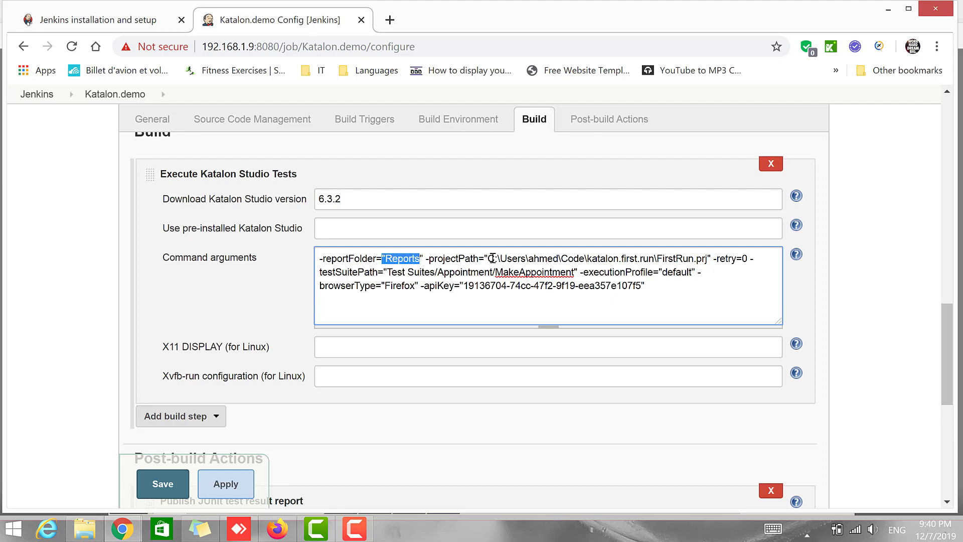
left_click_drag(487, 258, 706, 258)
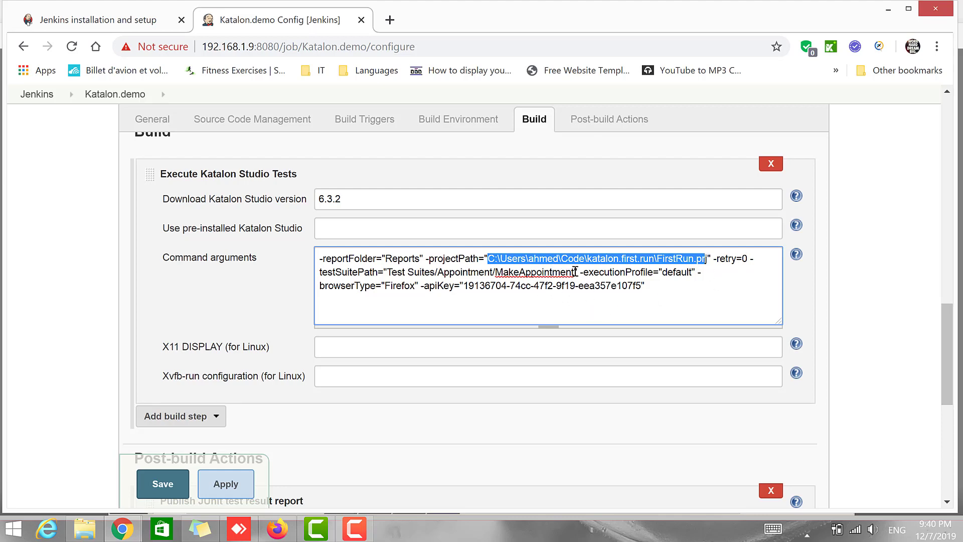
left_click_drag(574, 271, 376, 272)
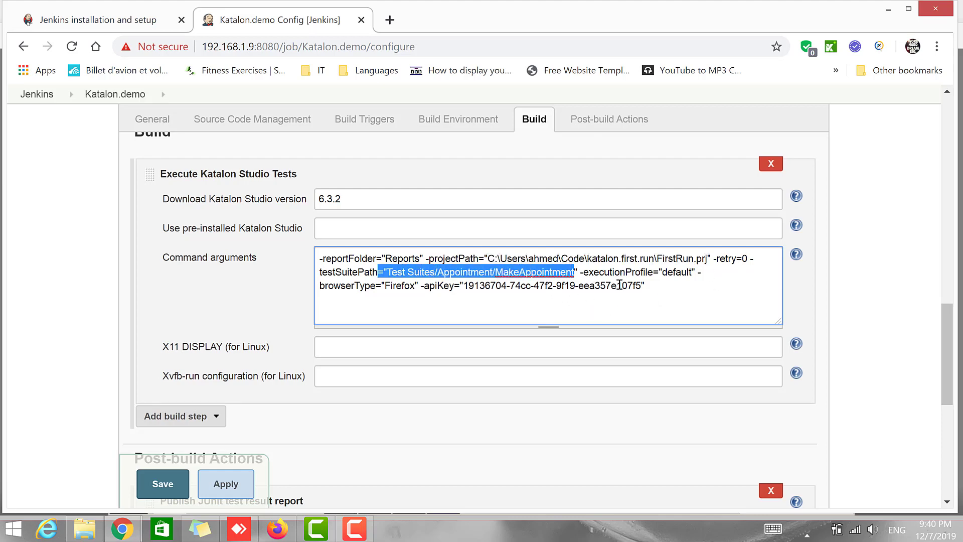
left_click_drag(642, 286, 319, 287)
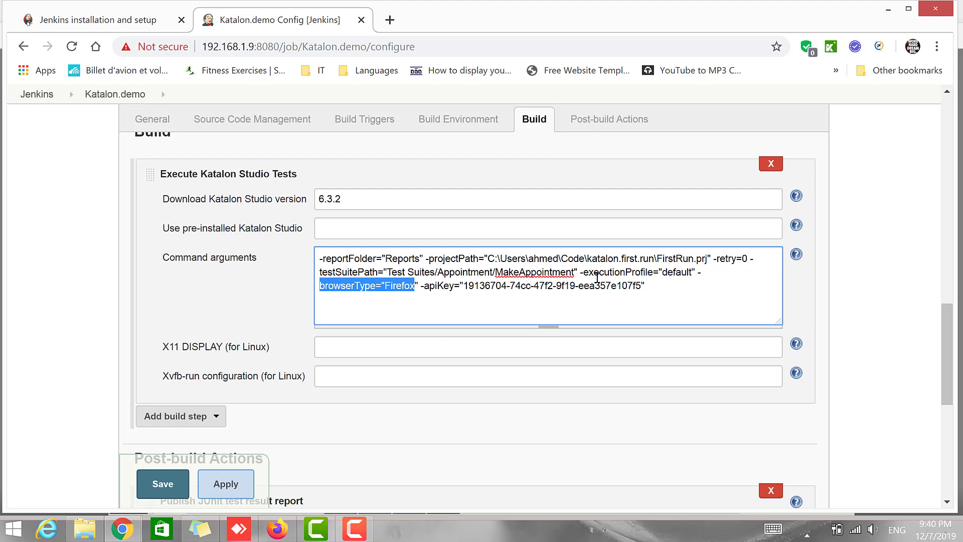
left_click(319, 260)
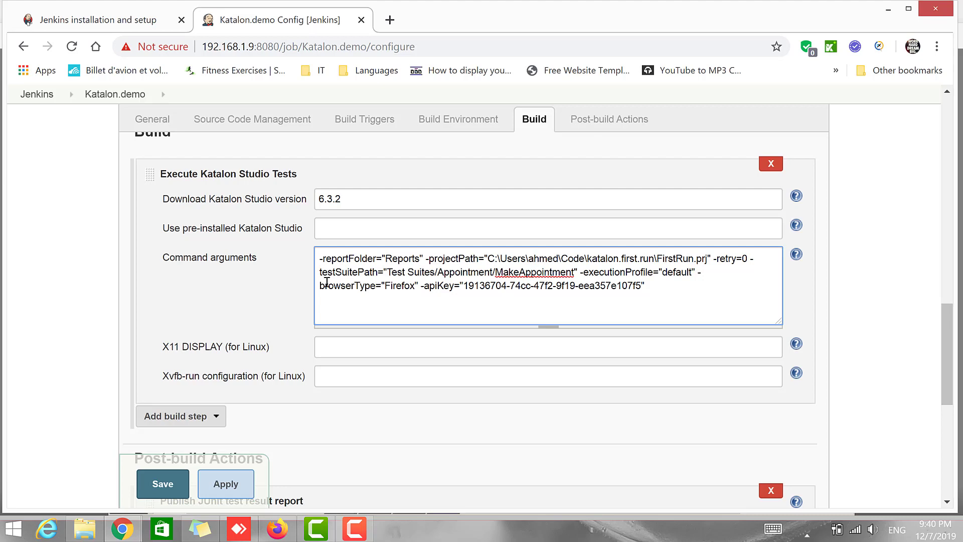
left_click_drag(215, 257, 246, 259)
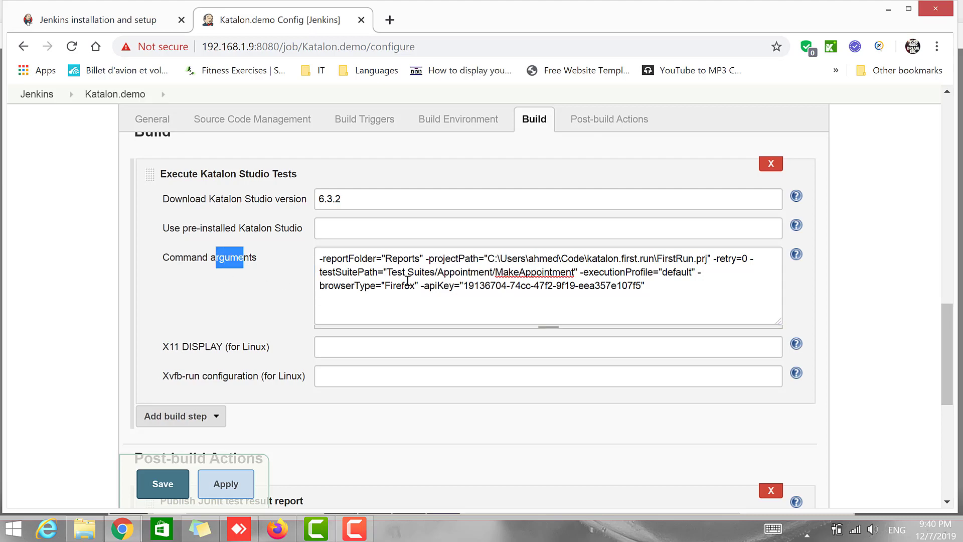
- View the post-build actions available for the project without adding one
left_click_drag(946, 323, 948, 372)
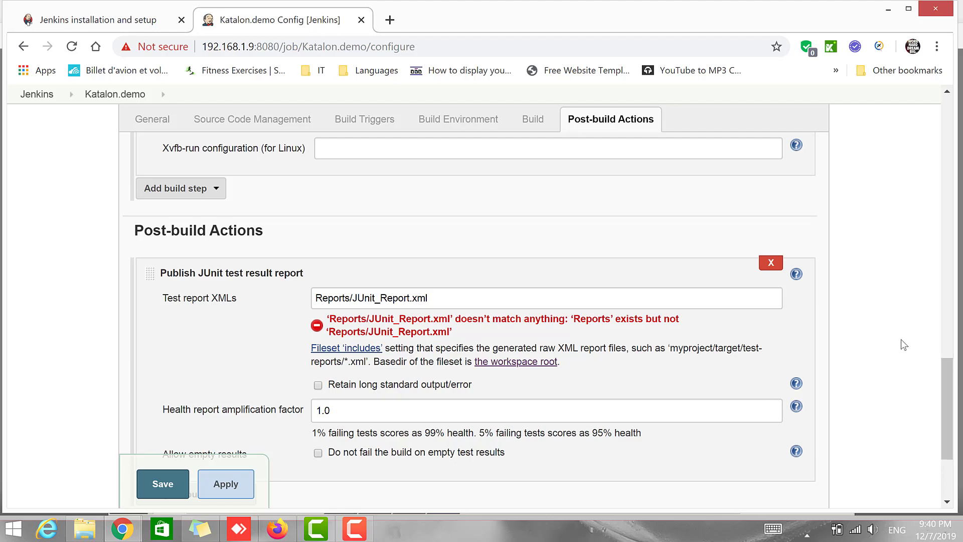
scroll(946, 384, "down", 1)
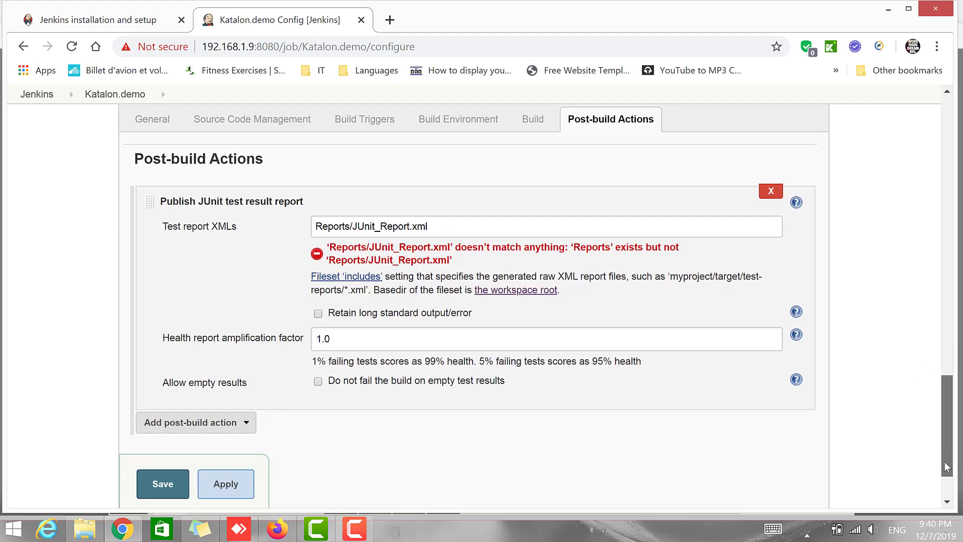
scroll(675, 441, "down", 1)
left_click(232, 379)
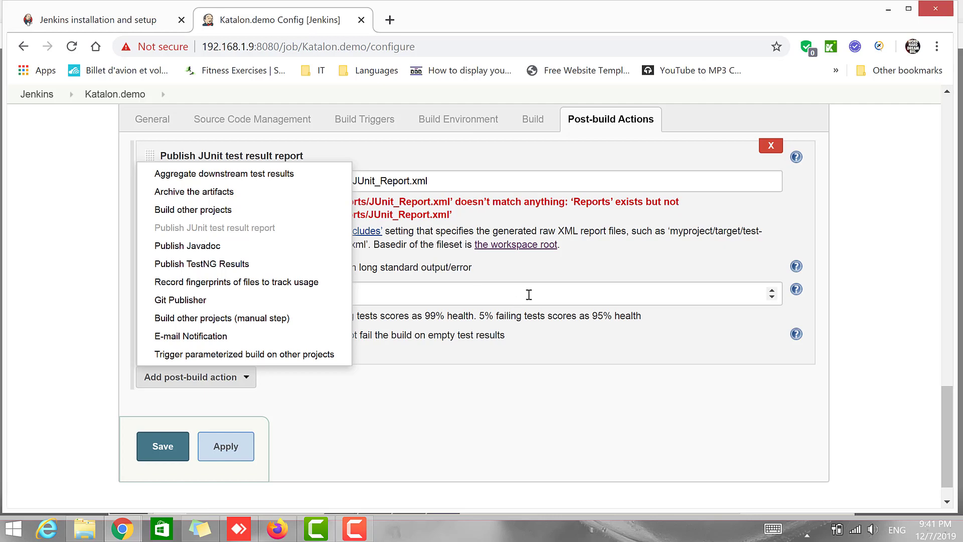
left_click(587, 294)
- Highlight the test report XML path of the JUnit result report and the note about the fileset's base directory
left_click(455, 186)
left_click_drag(421, 187, 317, 182)
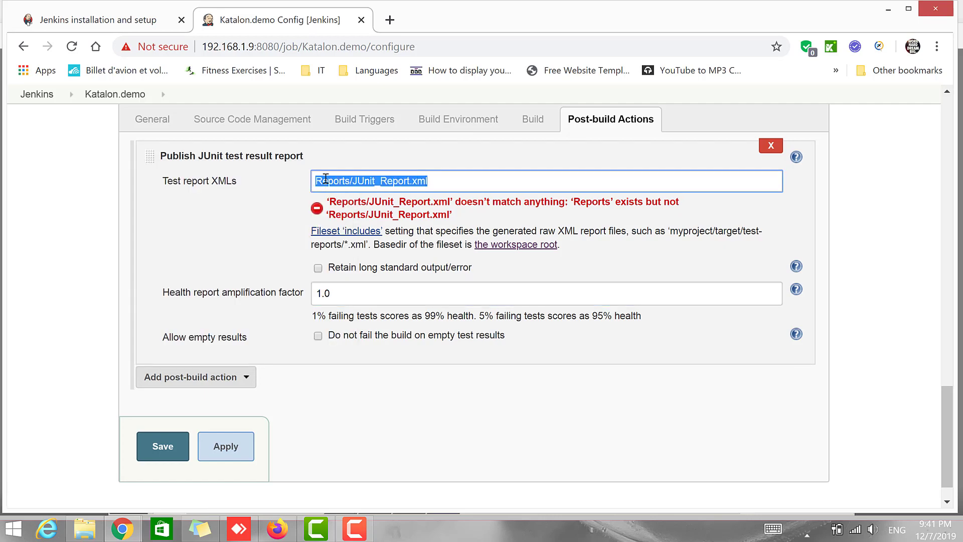
left_click(326, 180)
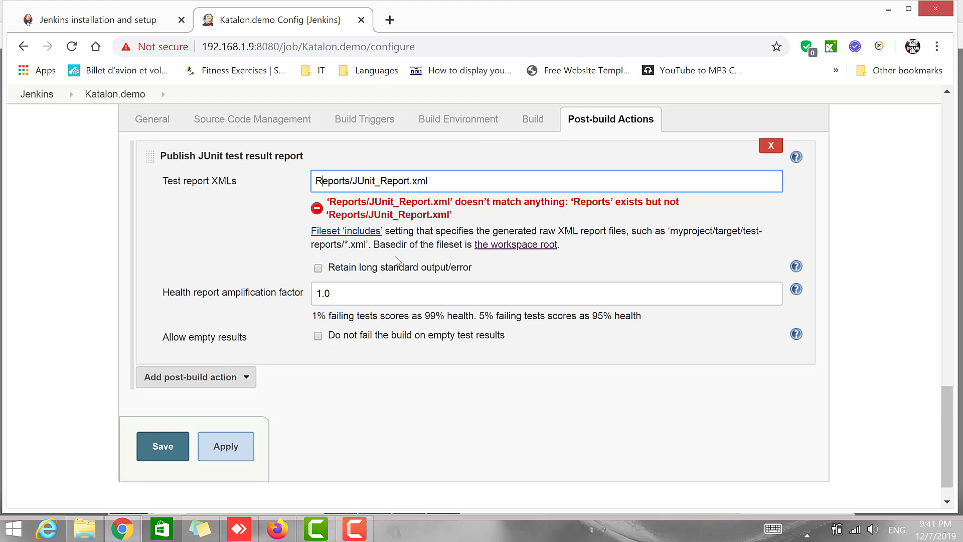
left_click_drag(375, 245, 468, 243)
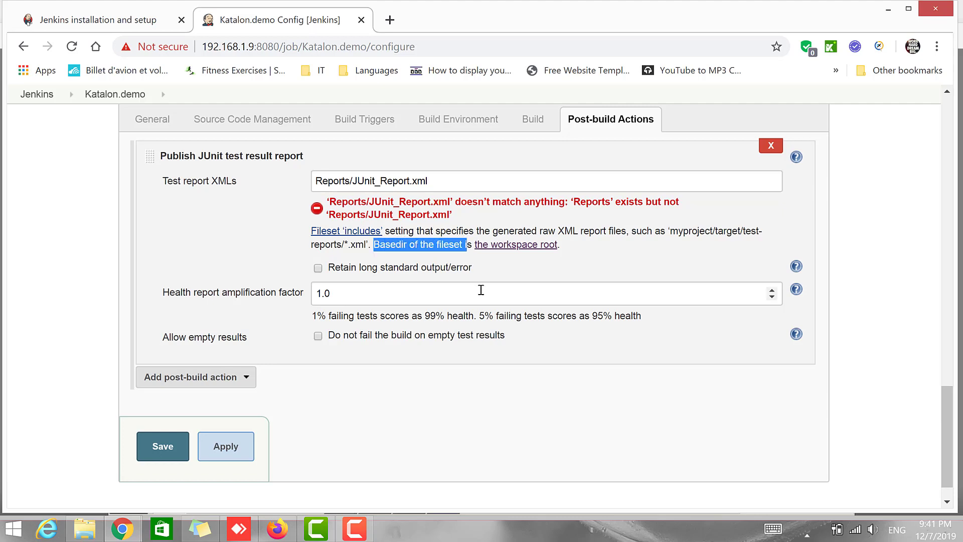
- Open the workspace root of Katalon.demo, leaving the configuration without saving, and look through its folders and files
left_click(512, 245)
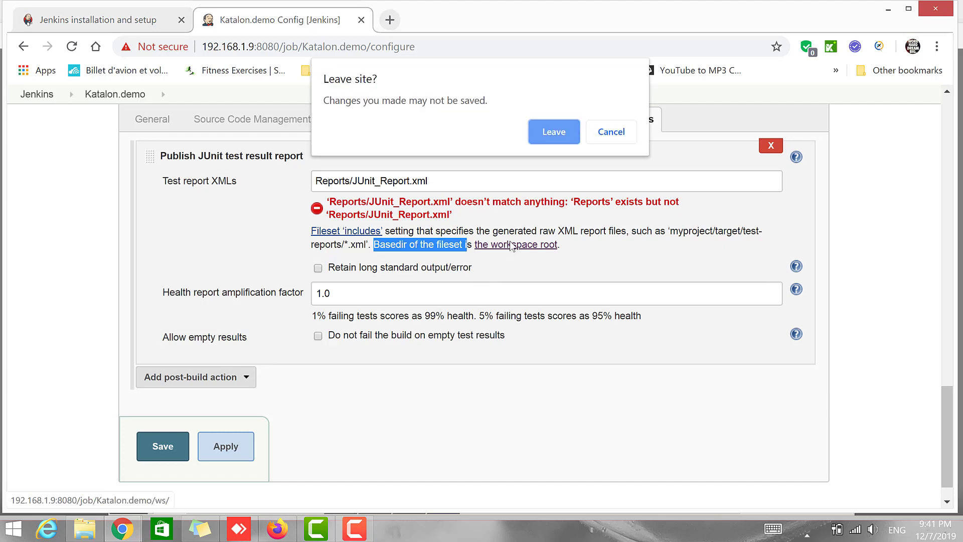
key("Escape")
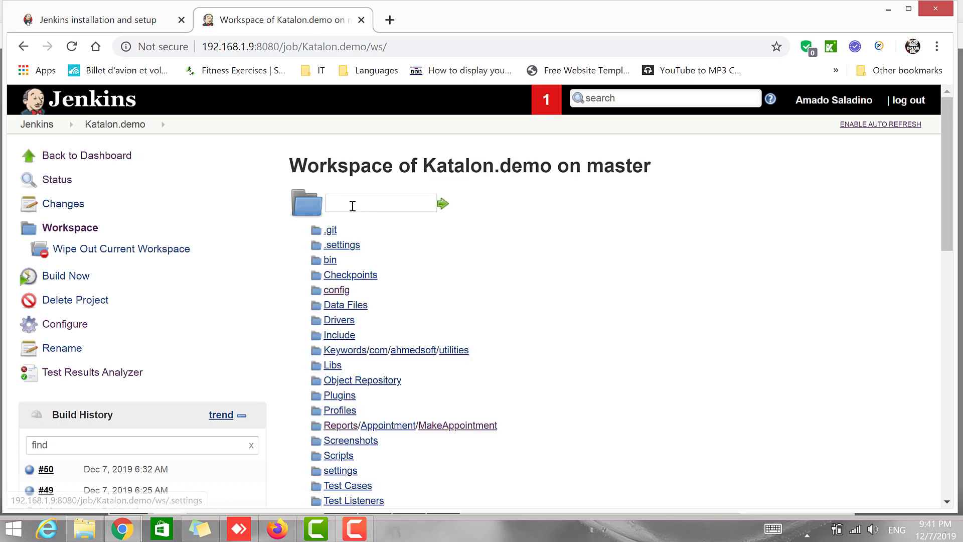
mouse_move(946, 150)
left_mouse_down()
mouse_move(943, 216)
mouse_move(945, 163)
left_mouse_up()
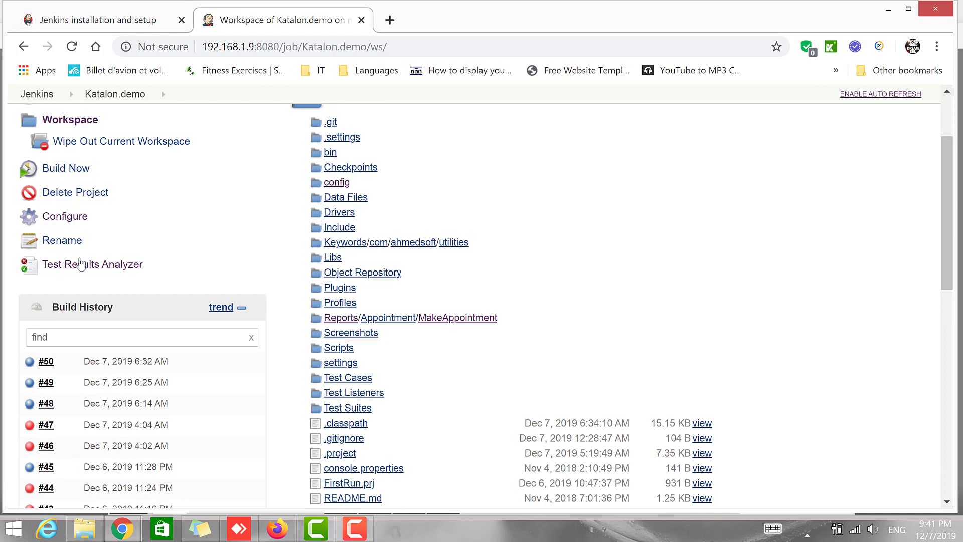
- Open the configuration of Katalon.demo, expand the advanced general options and highlight the custom workspace directory
left_click(75, 217)
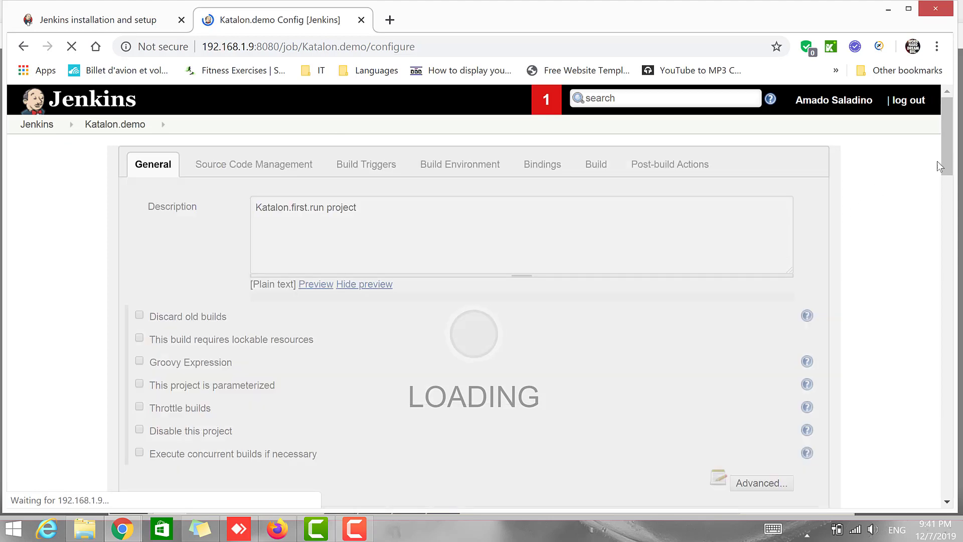
scroll(943, 173, "down", 3)
scroll(938, 202, "down", 2)
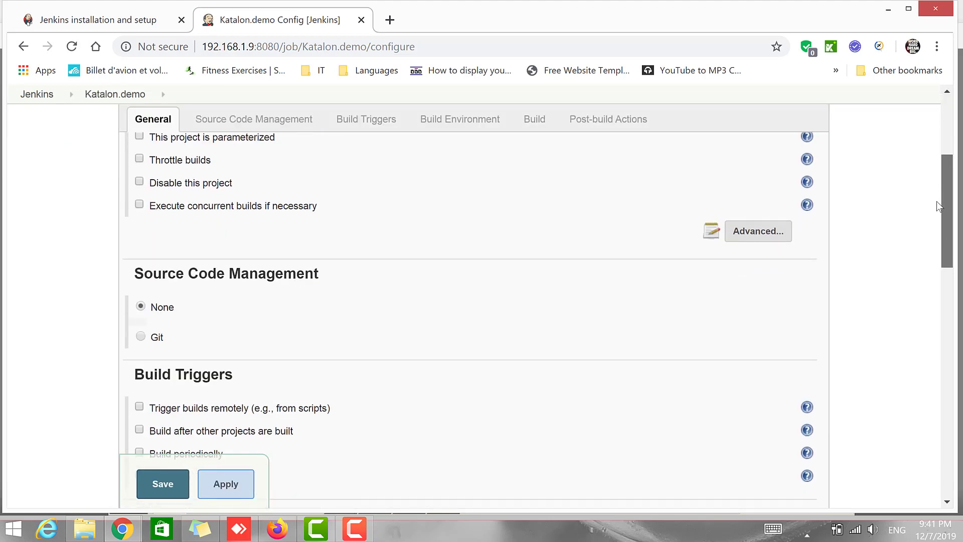
left_click(782, 230)
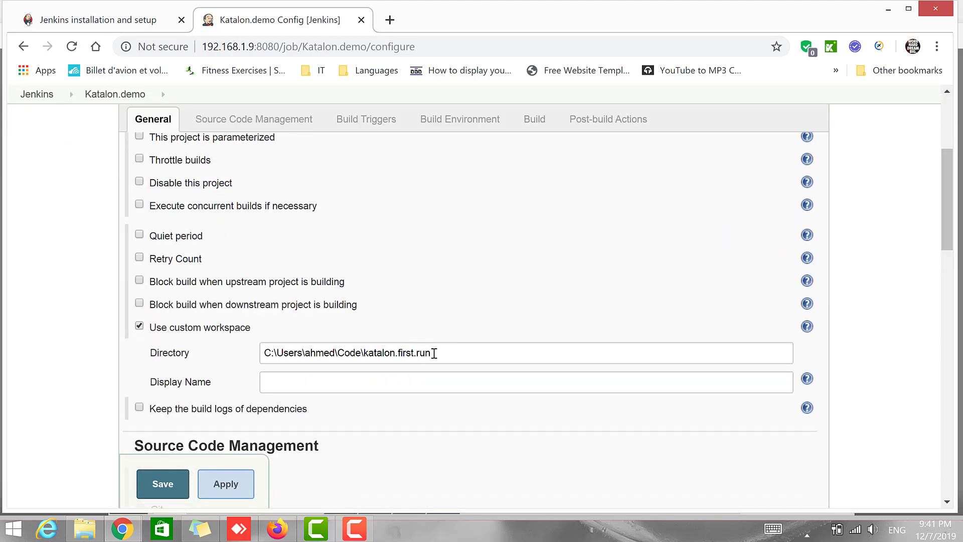
left_click_drag(431, 353, 294, 353)
- Highlight the JUnit_Report.xml file name in the post-build test report path and review the Katalon build step's command arguments
left_click_drag(940, 227, 947, 412)
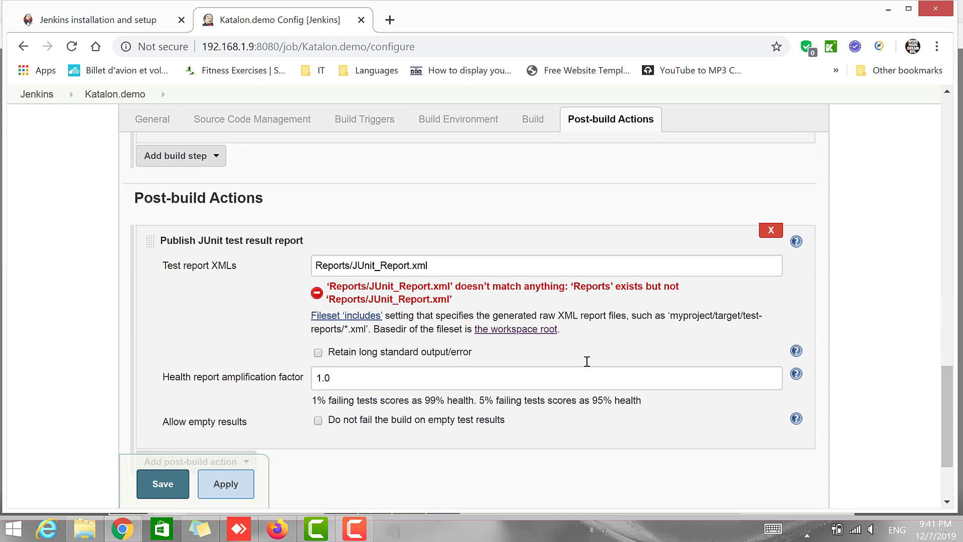
left_click(338, 272)
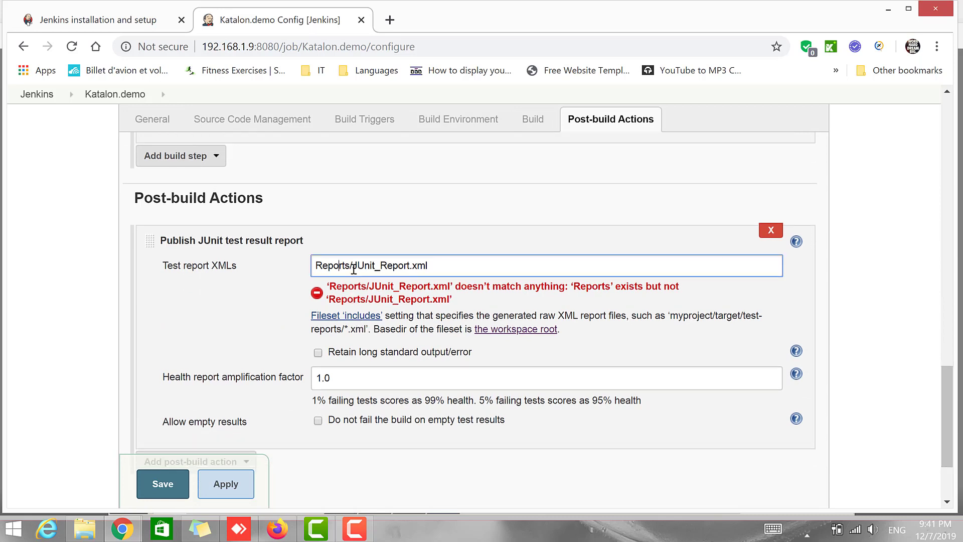
left_click_drag(352, 261, 431, 260)
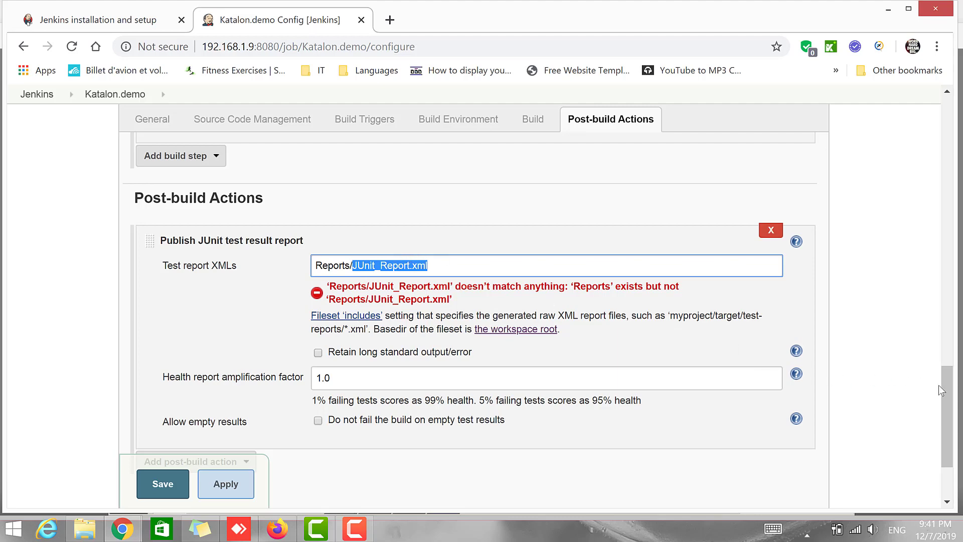
left_click_drag(946, 385, 947, 334)
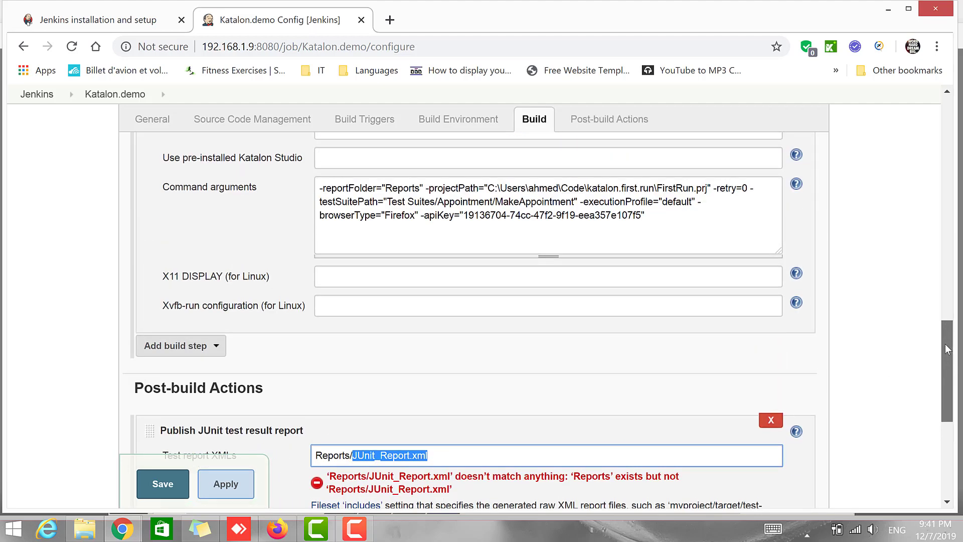
left_click(627, 206)
- Apply and save the Katalon.demo configuration, returning to the project page
scroll(422, 442, "down", 4)
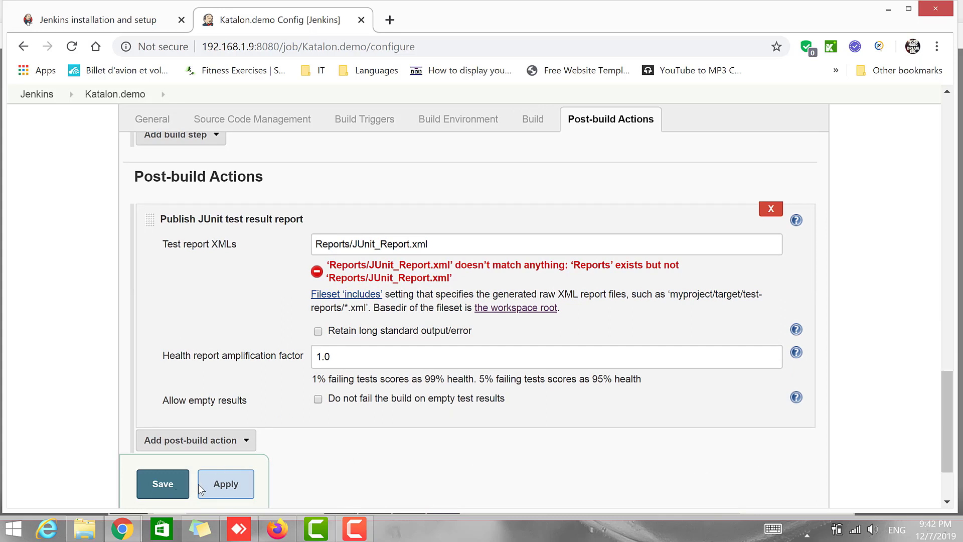
left_click(216, 484)
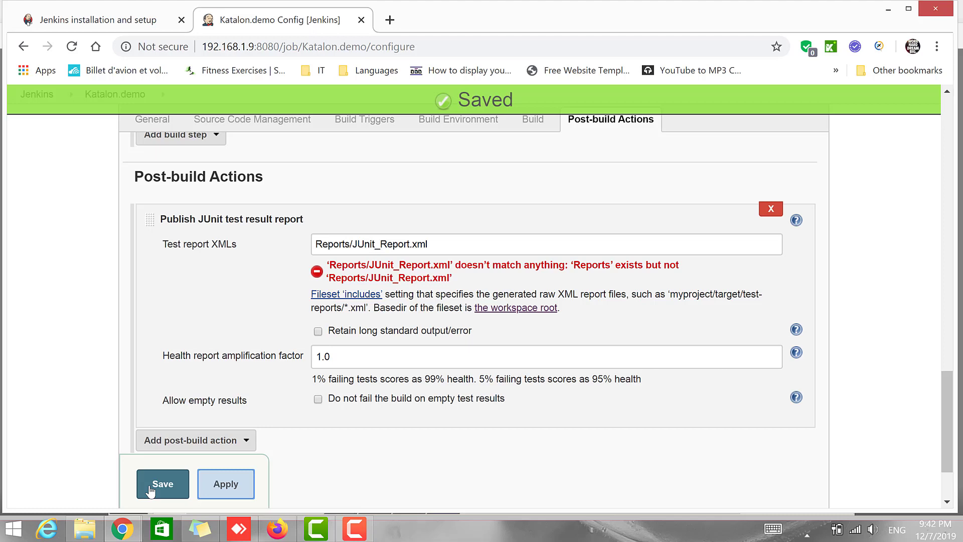
left_click_drag(946, 386, 934, 411)
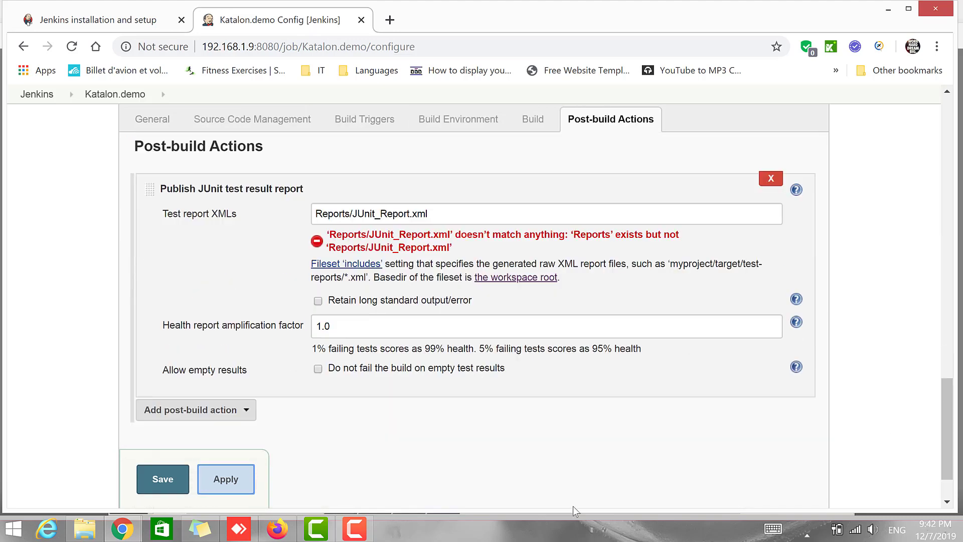
left_click(158, 487)
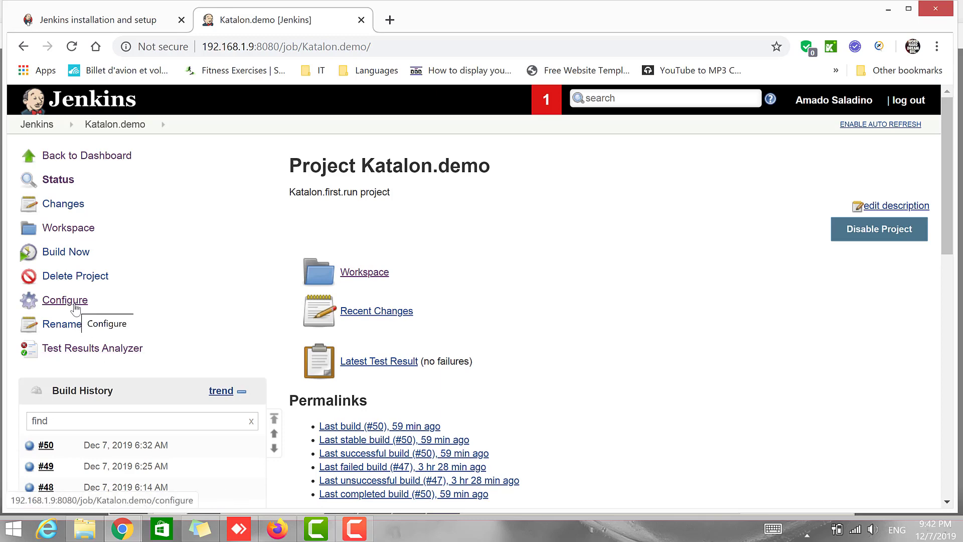
- Start a new build of Katalon.demo and open that build's console output
left_click(78, 255)
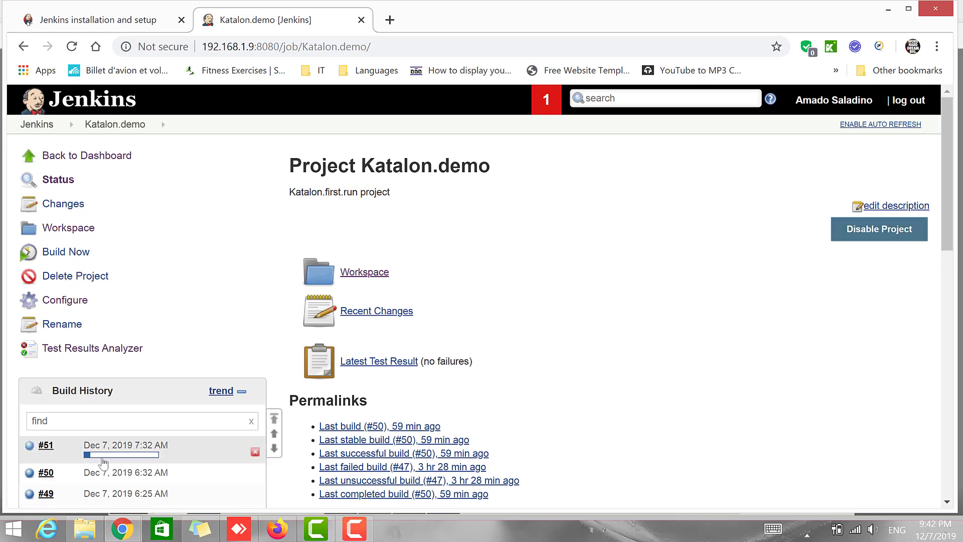
left_click(46, 446)
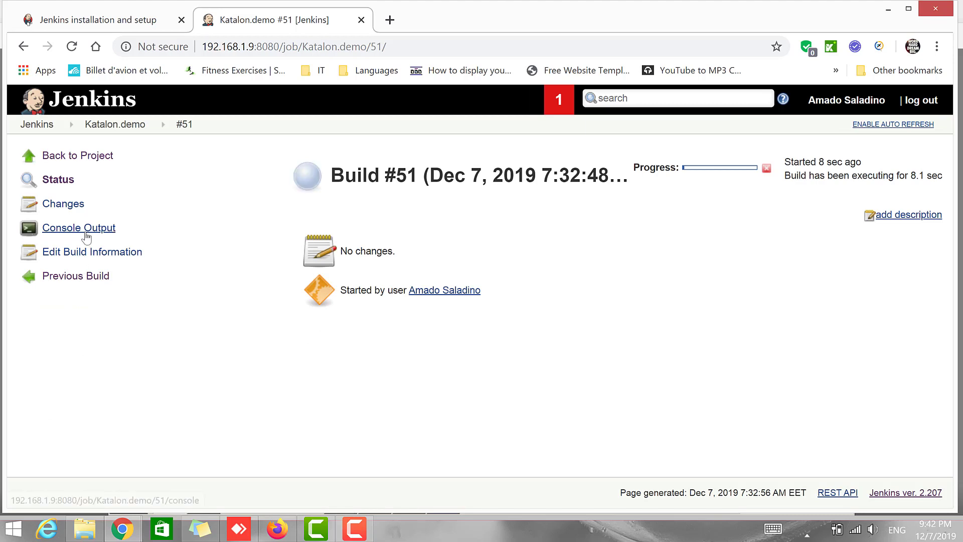
left_click(88, 232)
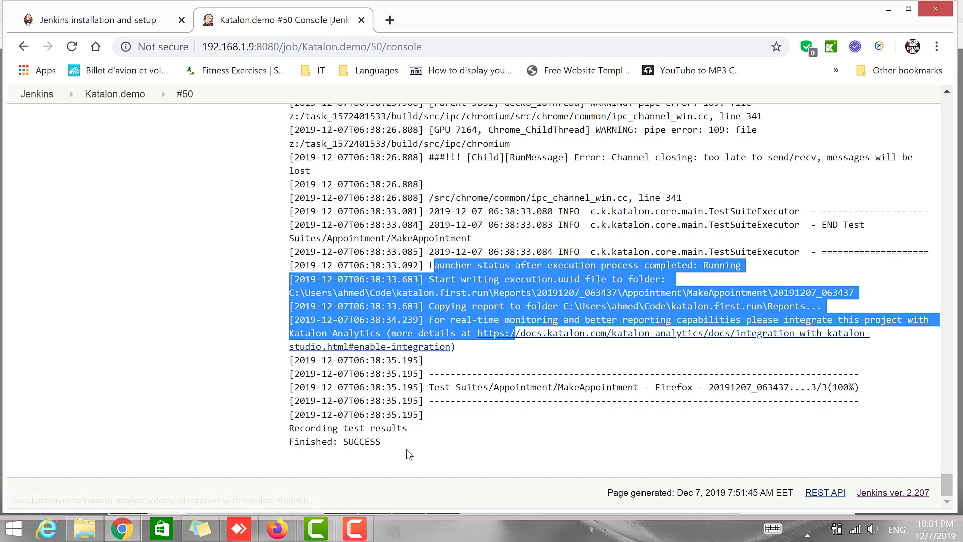
- Review the console output of build #50 from its final lines back to the start, highlighting the closing result lines
left_click_drag(399, 452, 316, 401)
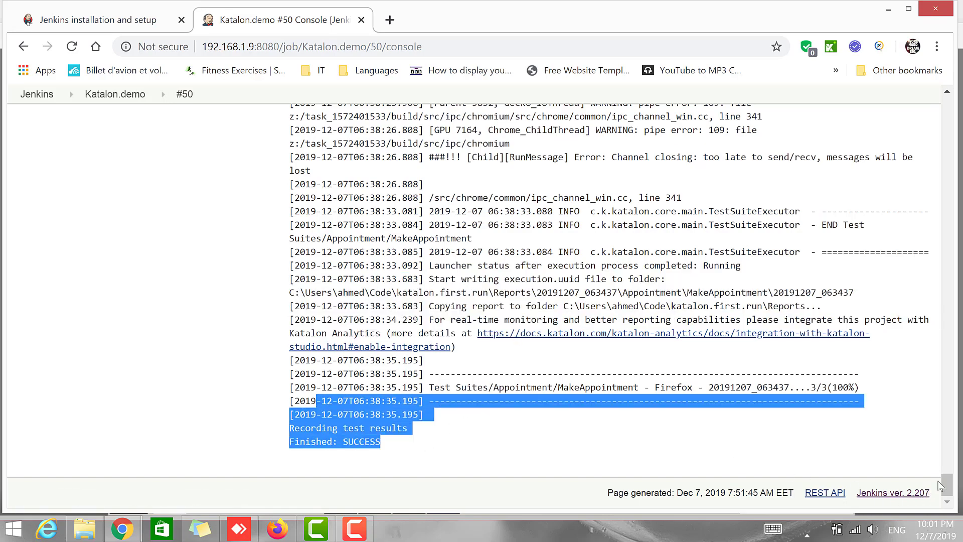
left_click_drag(946, 483, 946, 299)
left_click_drag(617, 357, 536, 248)
left_click_drag(947, 276, 948, 110)
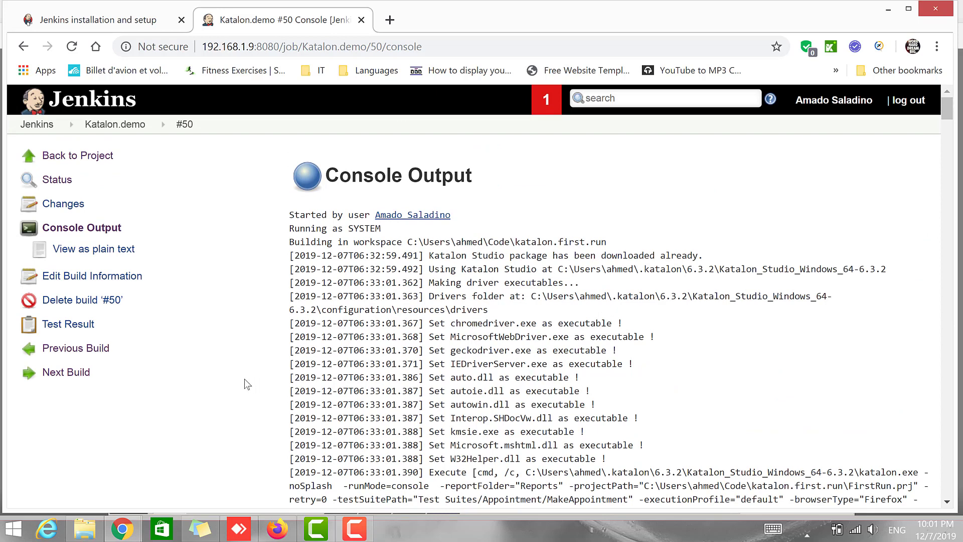
- Open the test result of build #50 and drill down through the (root) package to the Open Home Page test's standard output
left_click(66, 325)
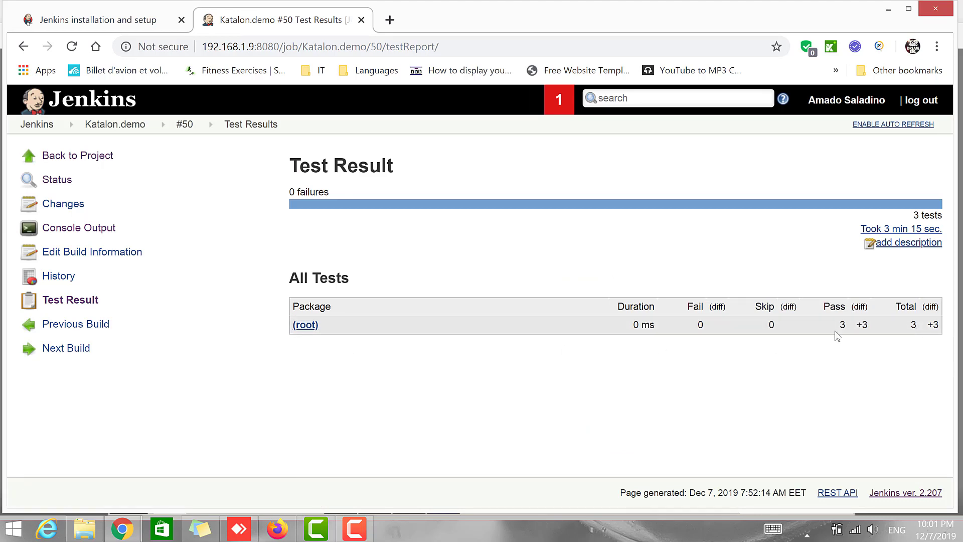
left_click(303, 326)
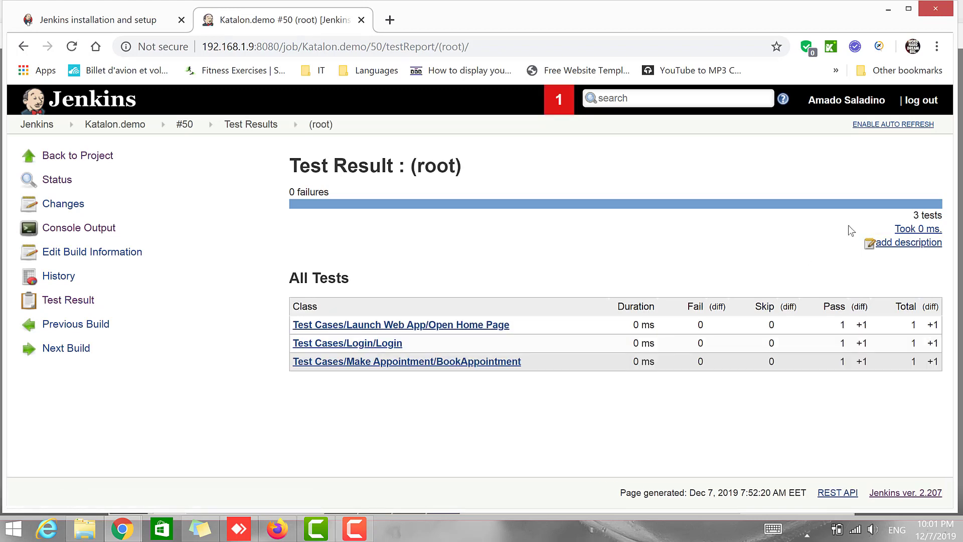
left_click(465, 325)
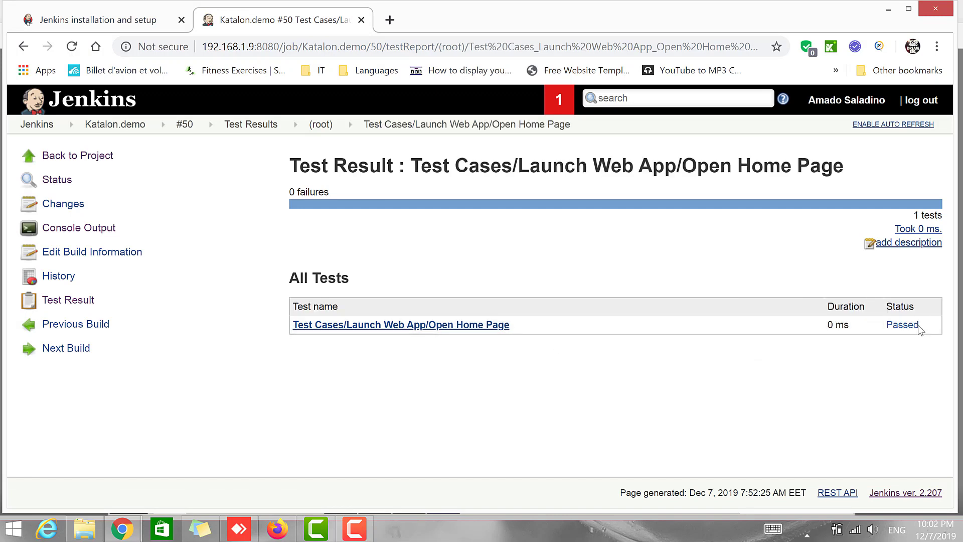
left_click(441, 333)
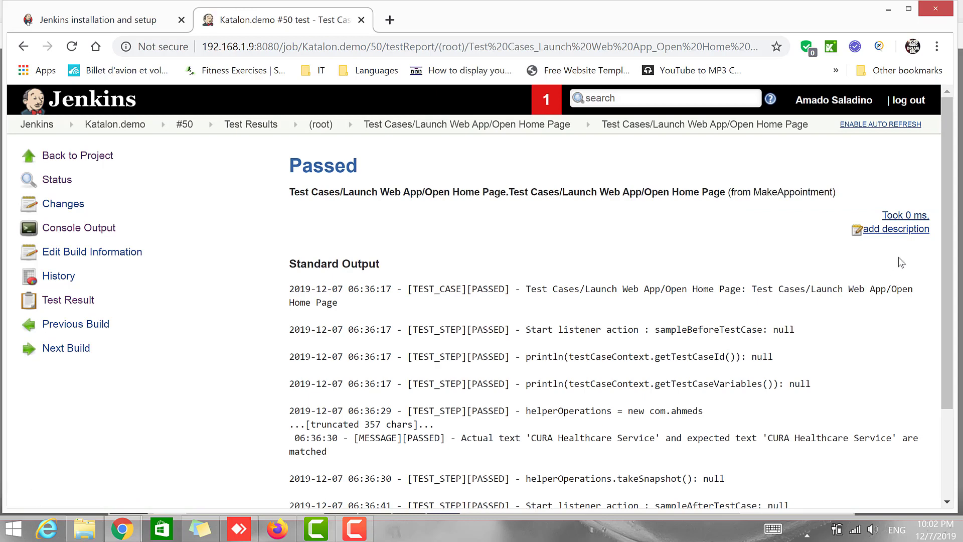
mouse_move(944, 208)
left_mouse_down()
mouse_move(944, 271)
mouse_move(949, 202)
left_mouse_up()
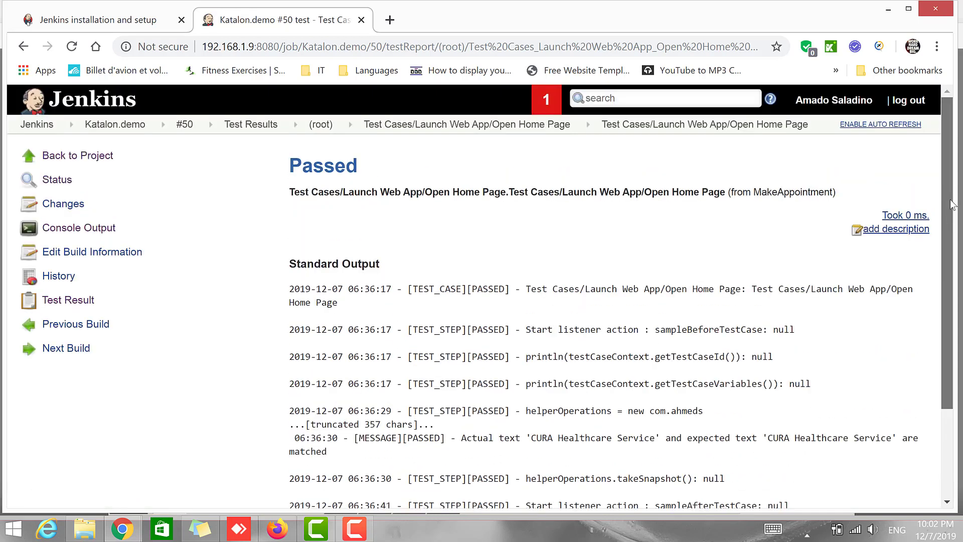
- Return to the Katalon.demo project and open its Test Results Analyzer to examine the per-build results table and build status charts
left_click(88, 159)
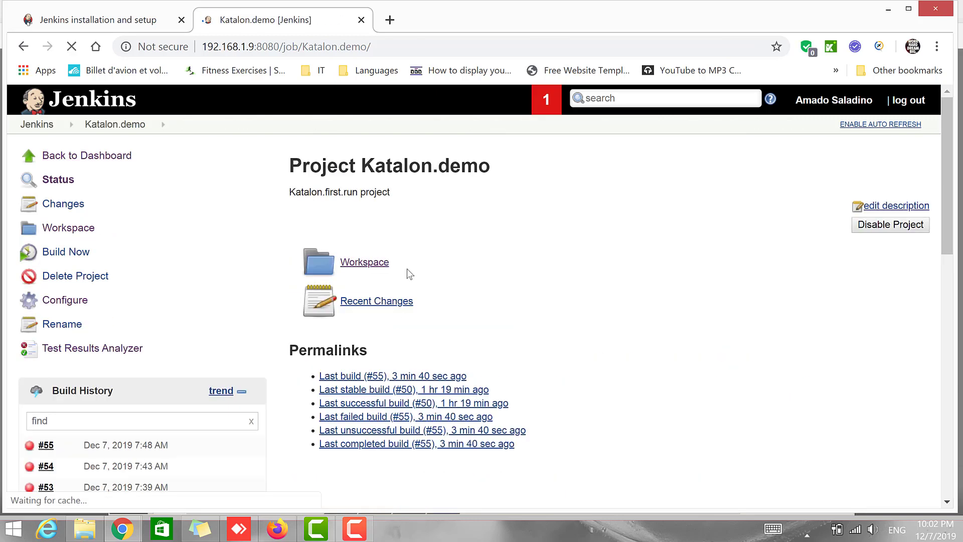
left_click(122, 347)
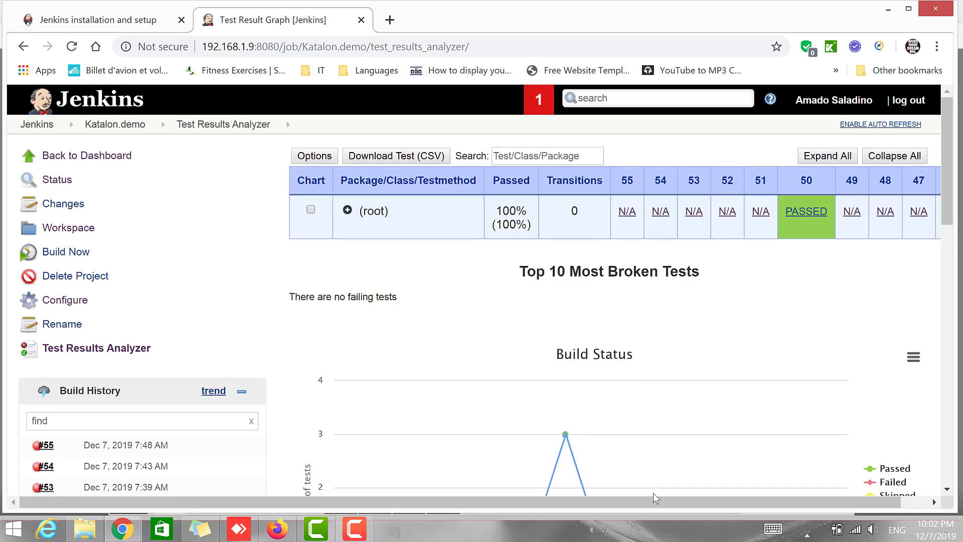
left_click_drag(659, 500, 738, 509)
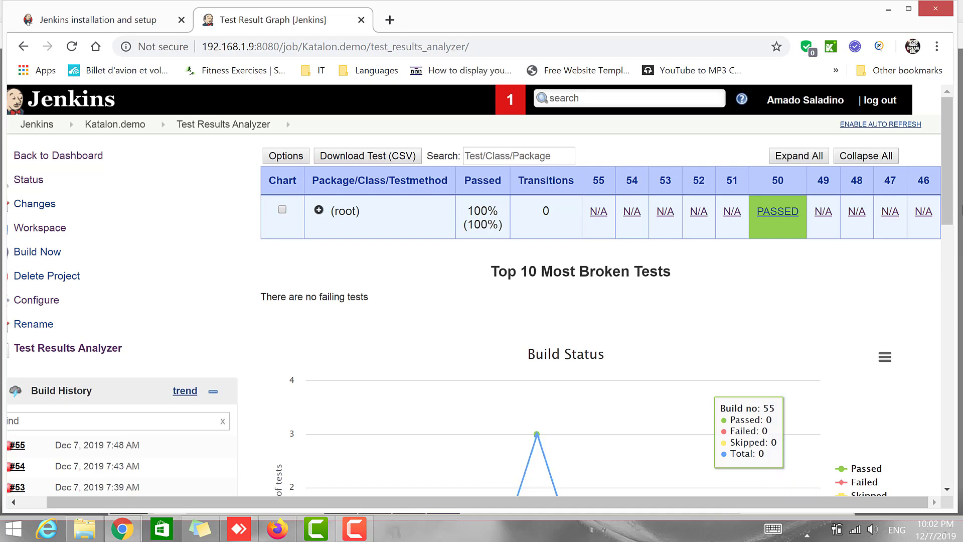
scroll(945, 200, "down", 3)
scroll(944, 200, "down", 3)
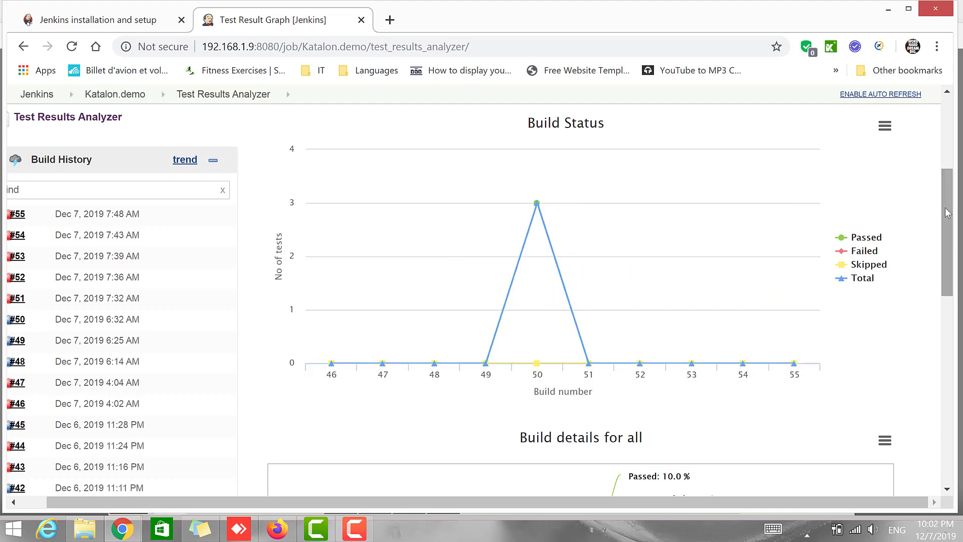
scroll(946, 283, "down", 4)
left_click_drag(947, 283, 955, 389)
mouse_move(658, 318)
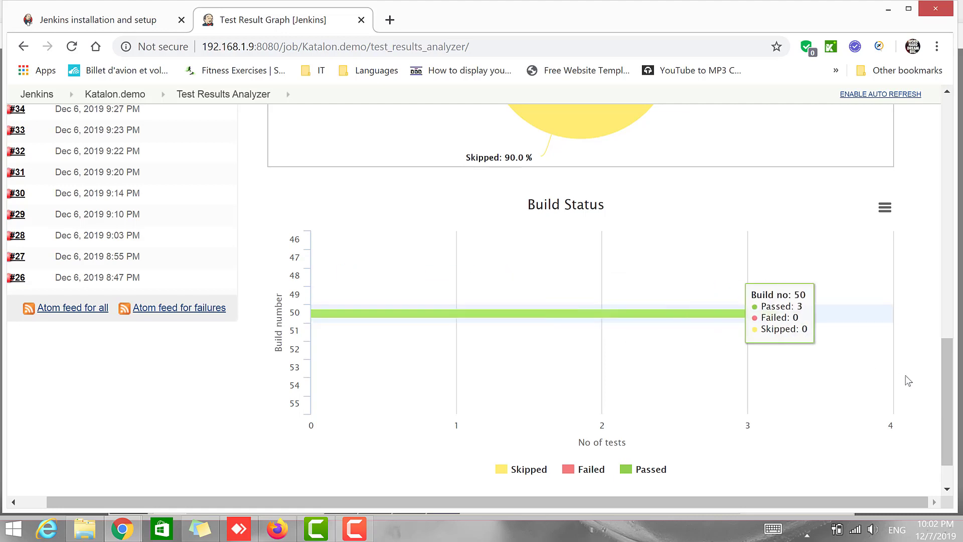
left_click_drag(947, 386, 946, 139)
scroll(947, 138, "up", 1)
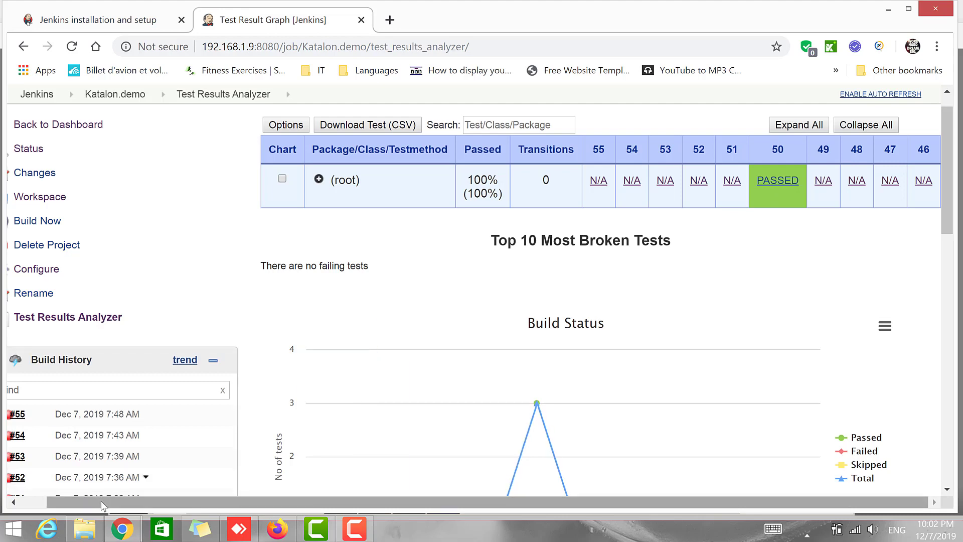
left_click_drag(101, 501, 71, 501)
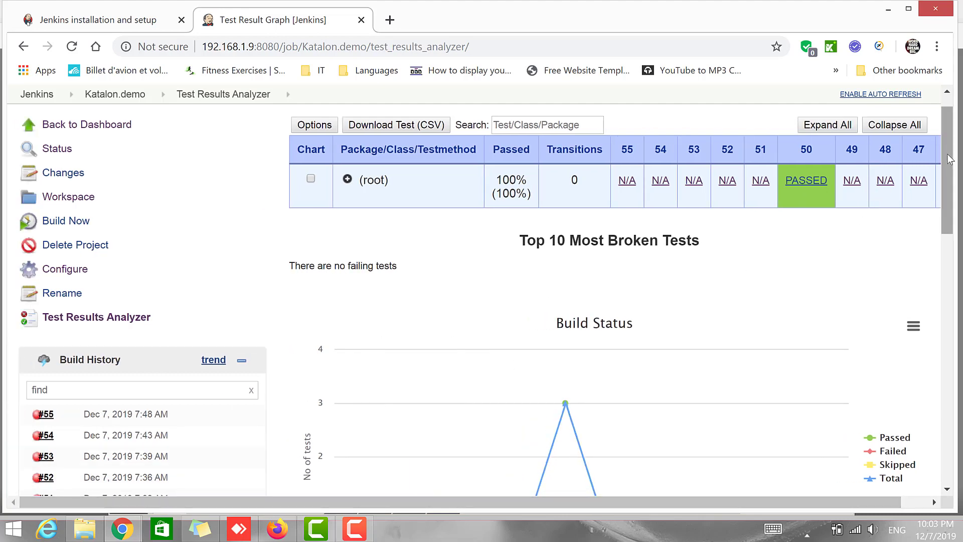
left_click_drag(950, 150, 949, 167)
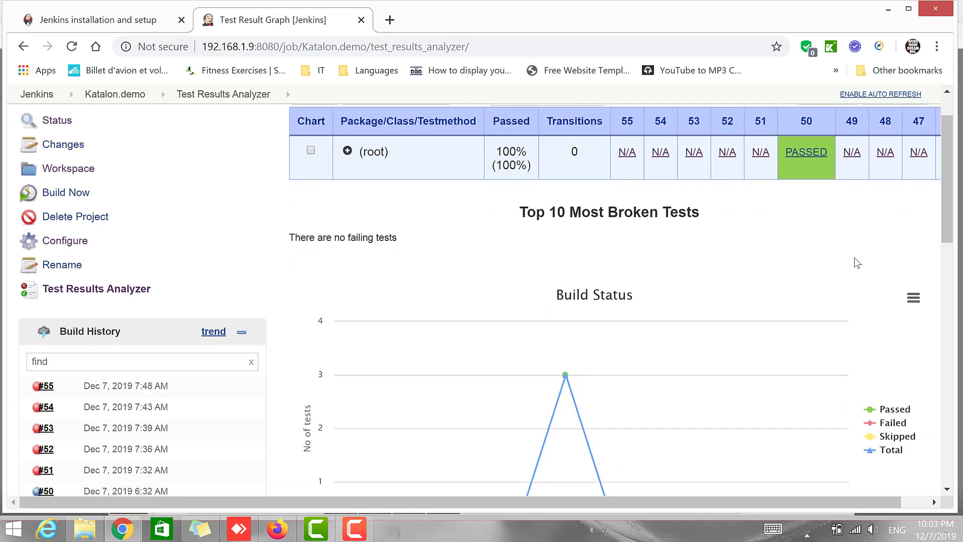